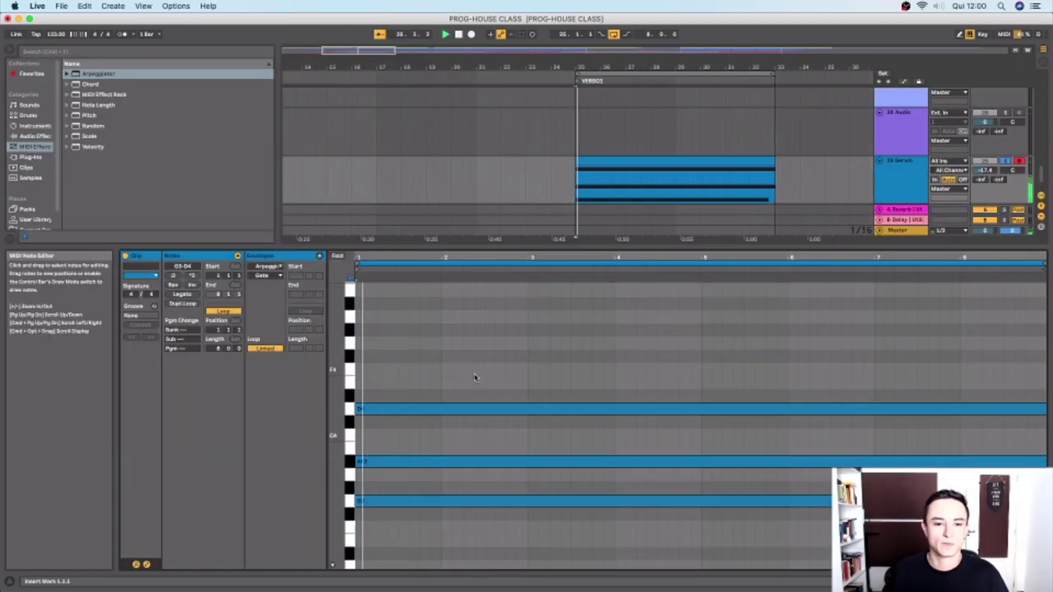
# Step: Stop playback and select the G3, A#3 and D4 chord notes of the clip on the Serum track
pyautogui.press('space')
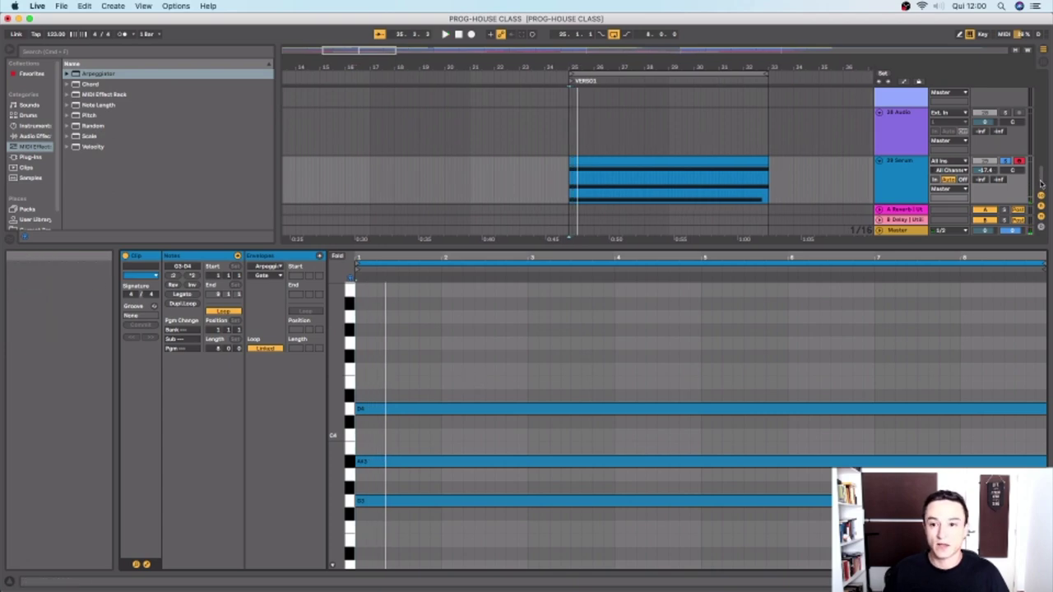
pyautogui.click(923, 170)
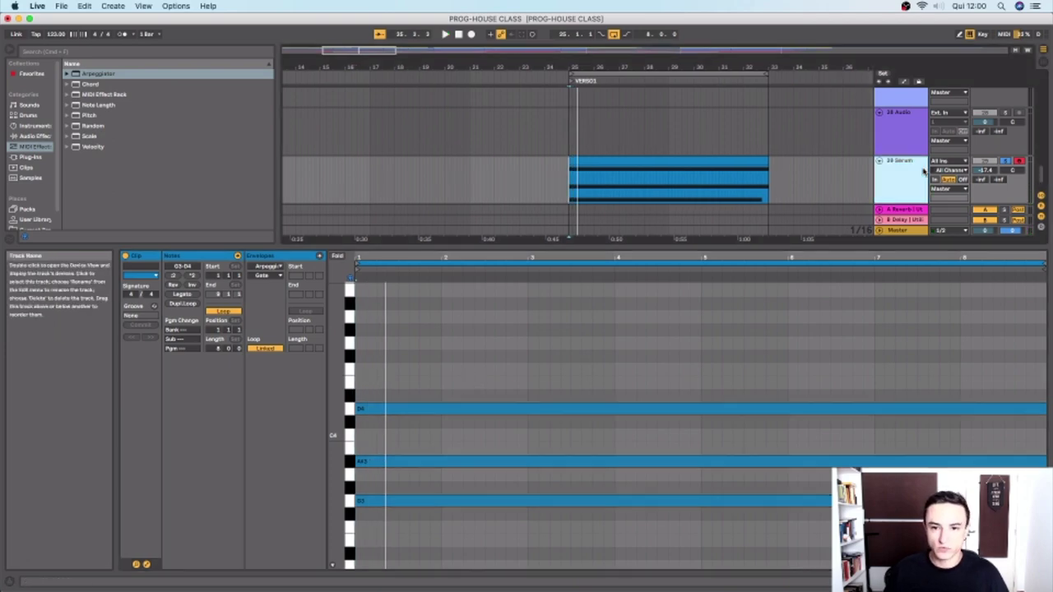
pyautogui.moveTo(339, 385); pyautogui.dragTo(339, 368)
pyautogui.moveTo(500, 351); pyautogui.dragTo(593, 565)
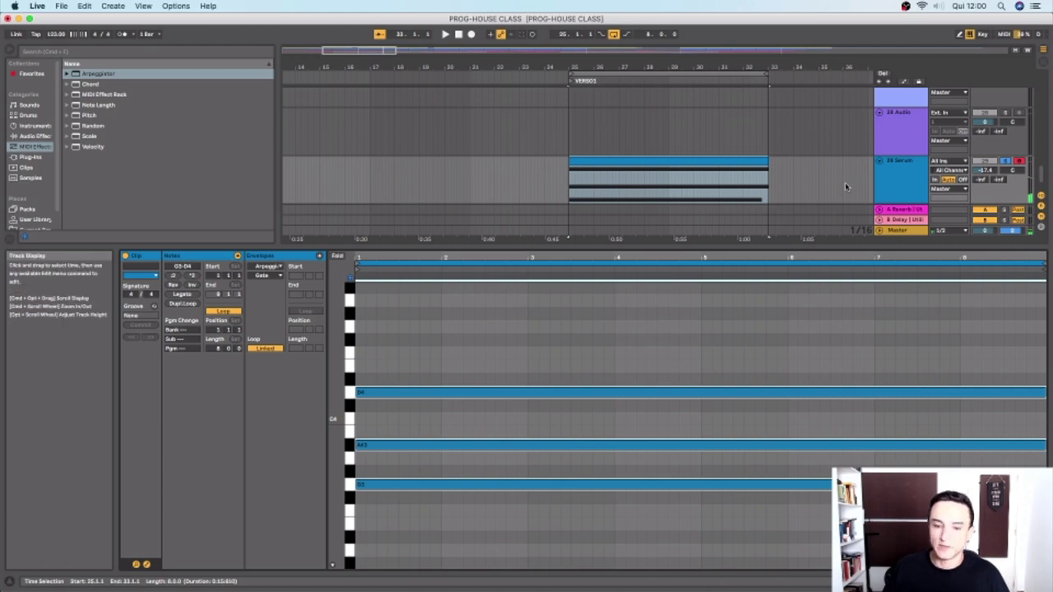
# Step: Show the Serum track's devices, turn on the Arpeggiator and set its style to Up
pyautogui.hotkey('shift', 'Tab')
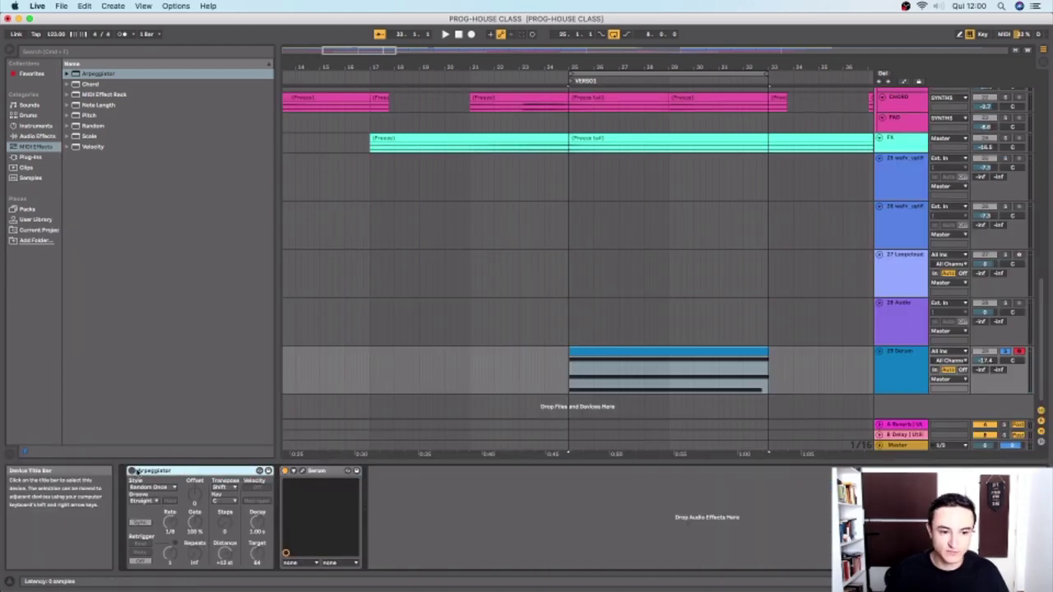
pyautogui.click(133, 470)
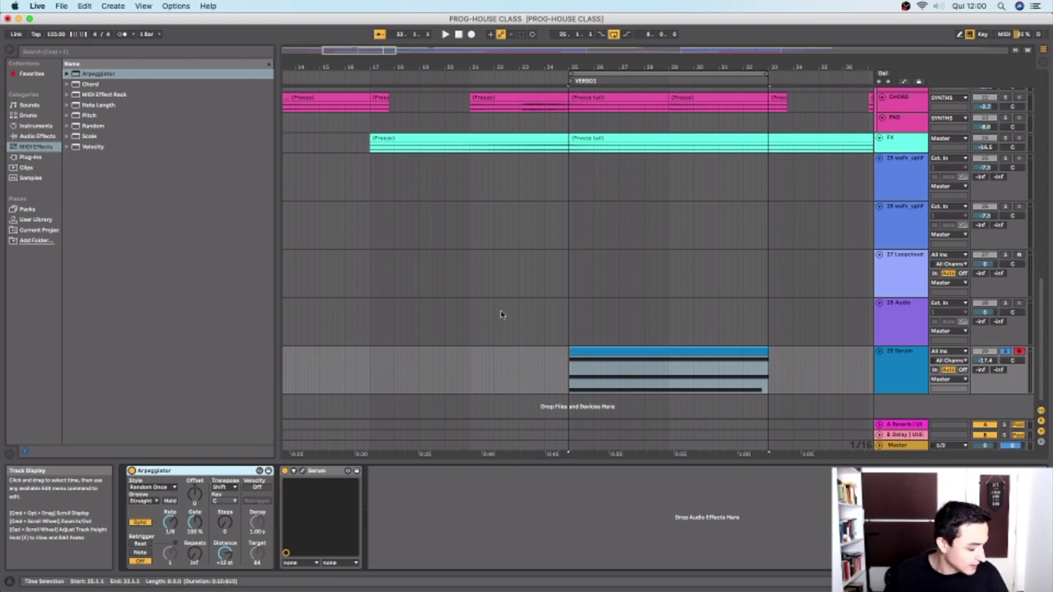
pyautogui.click(167, 491)
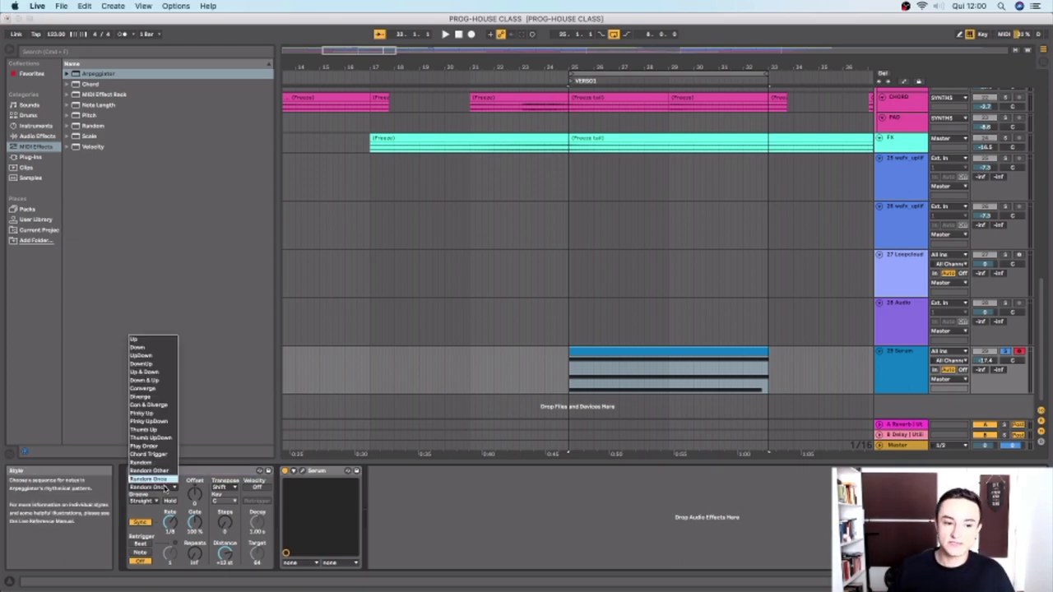
pyautogui.click(153, 339)
# Step: Play the Serum clip's chord with its notes open and study the Up and Down style diagrams in the online Arpeggiator manual
pyautogui.doubleClick(598, 354)
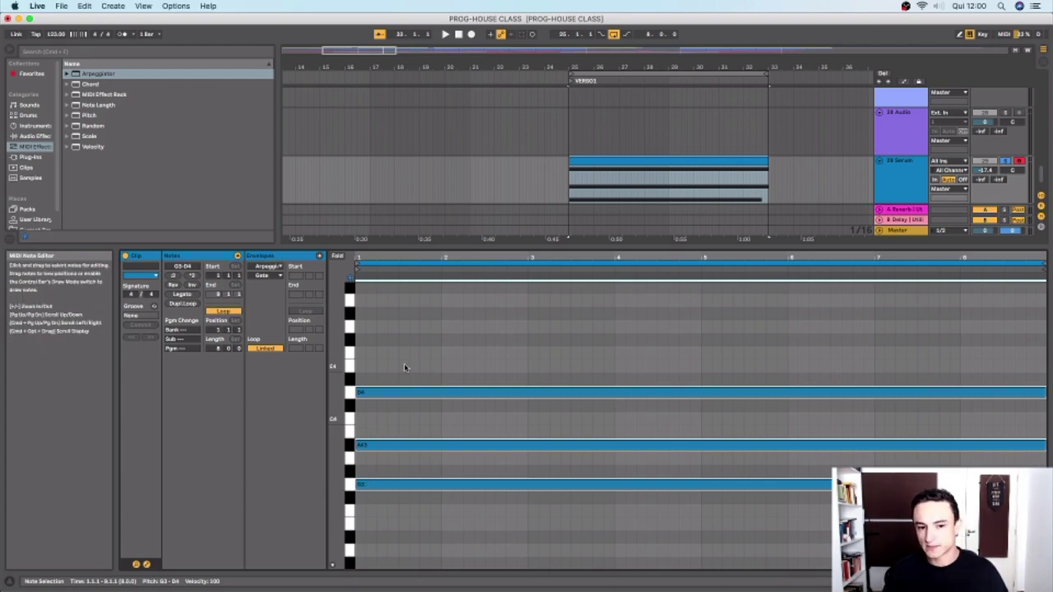
pyautogui.press('space')
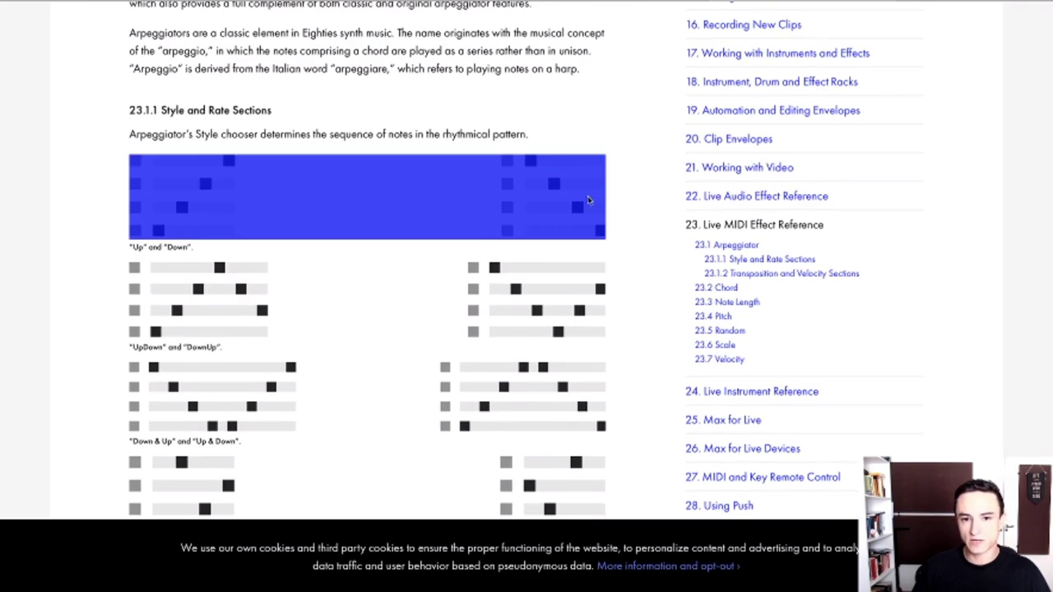
pyautogui.scroll(-1, 635, 177)
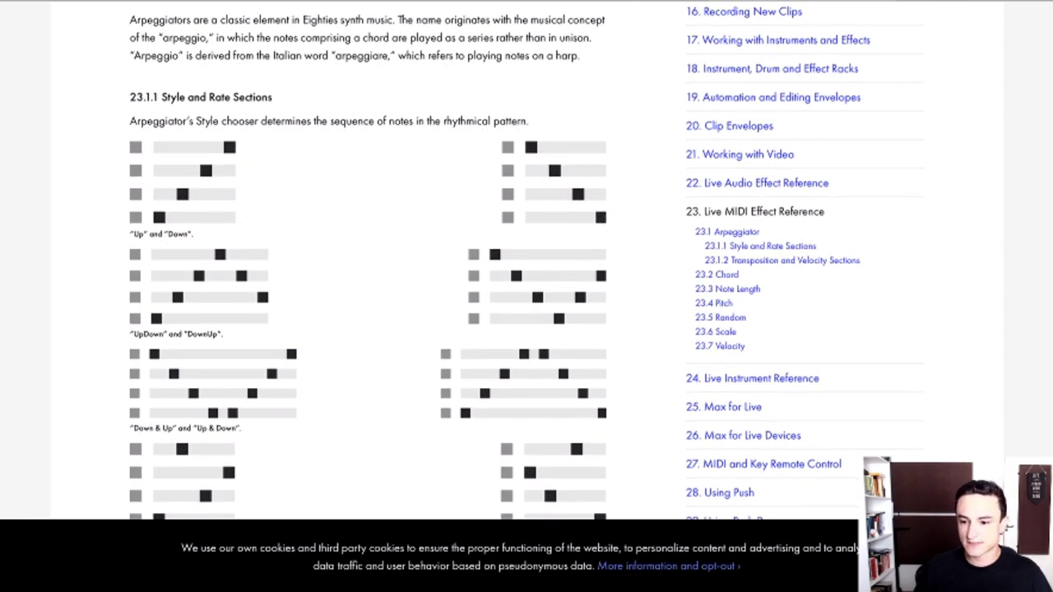
pyautogui.click(1020, 556)
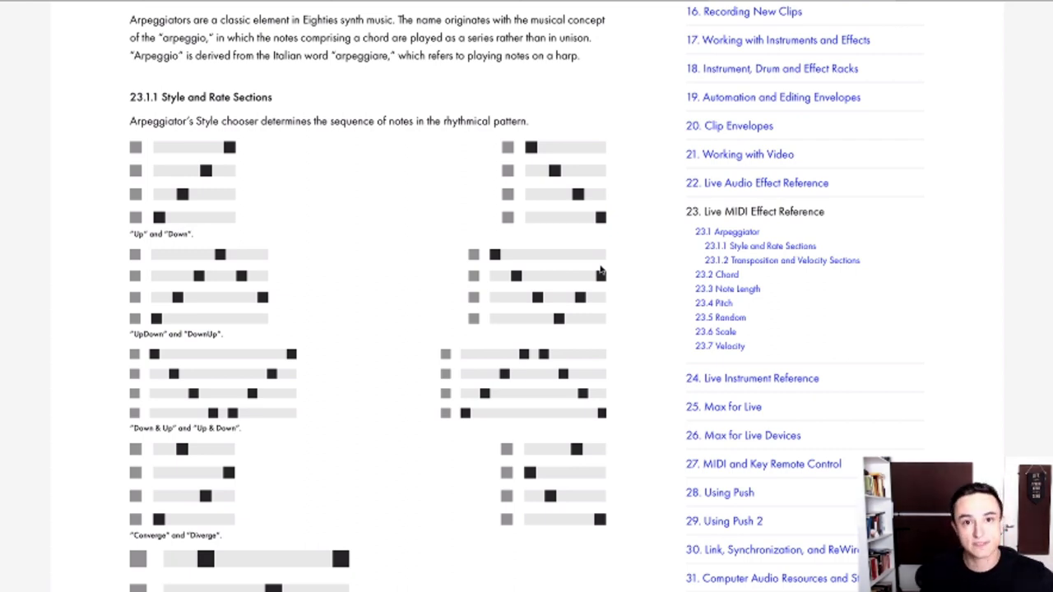
pyautogui.click(672, 564)
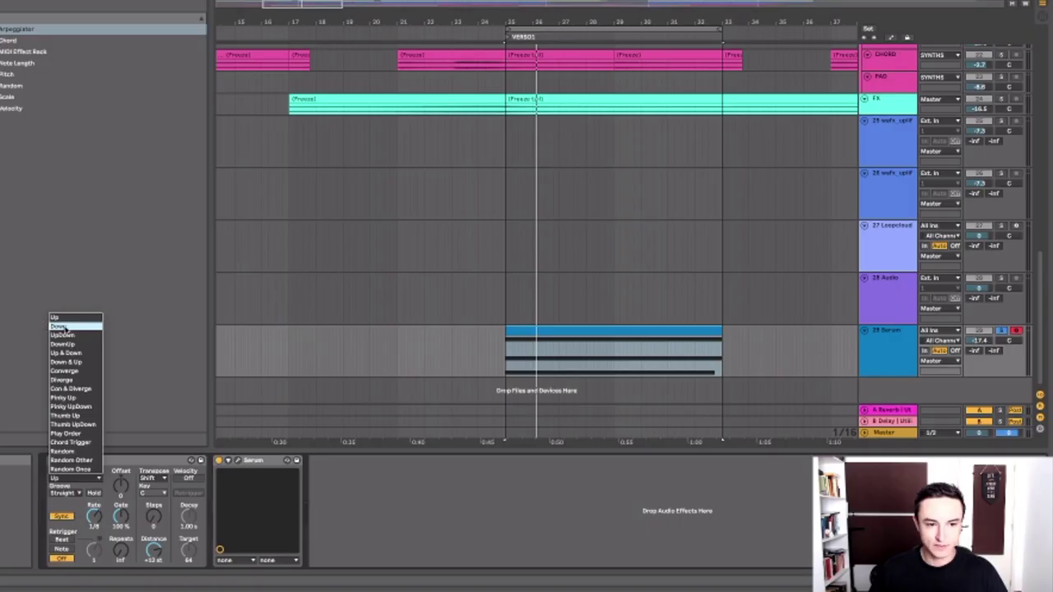
# Step: Audition the Arpeggiator's Down, UpDown and DownUp styles on the Serum clip
pyautogui.press('space')
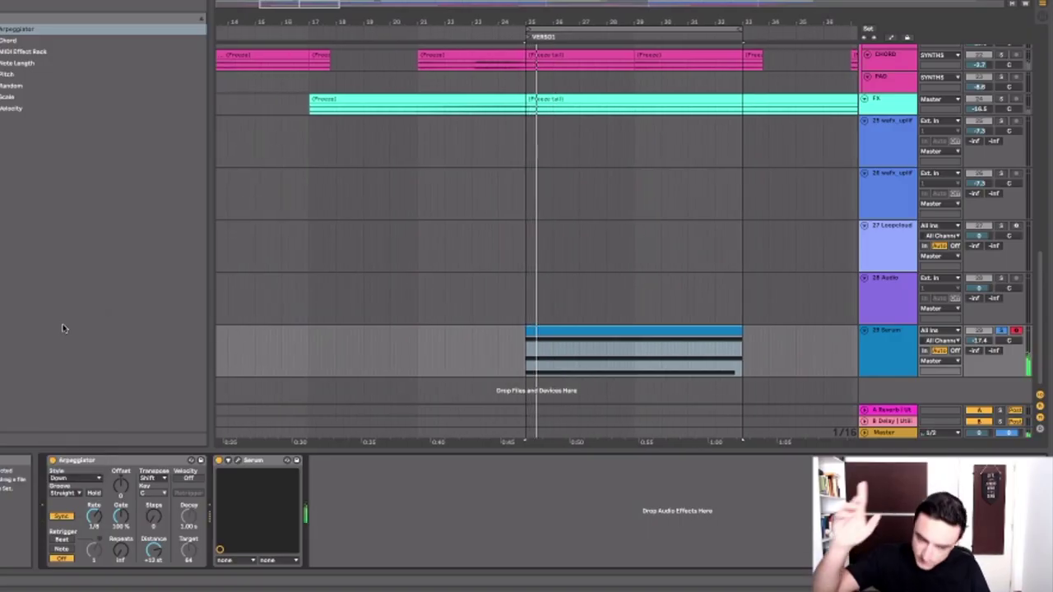
pyautogui.click(75, 478)
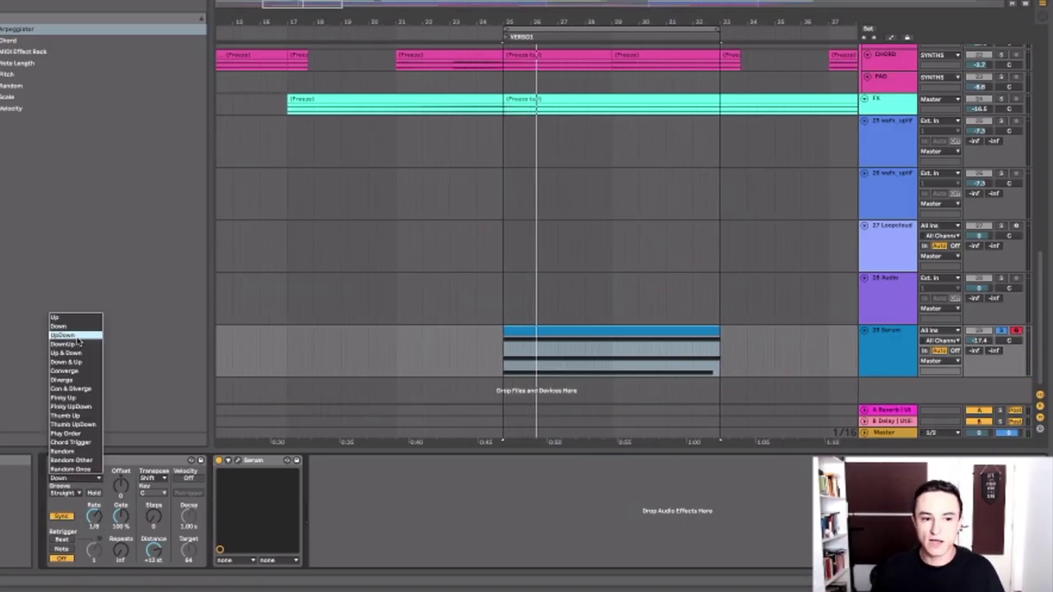
pyautogui.click(76, 336)
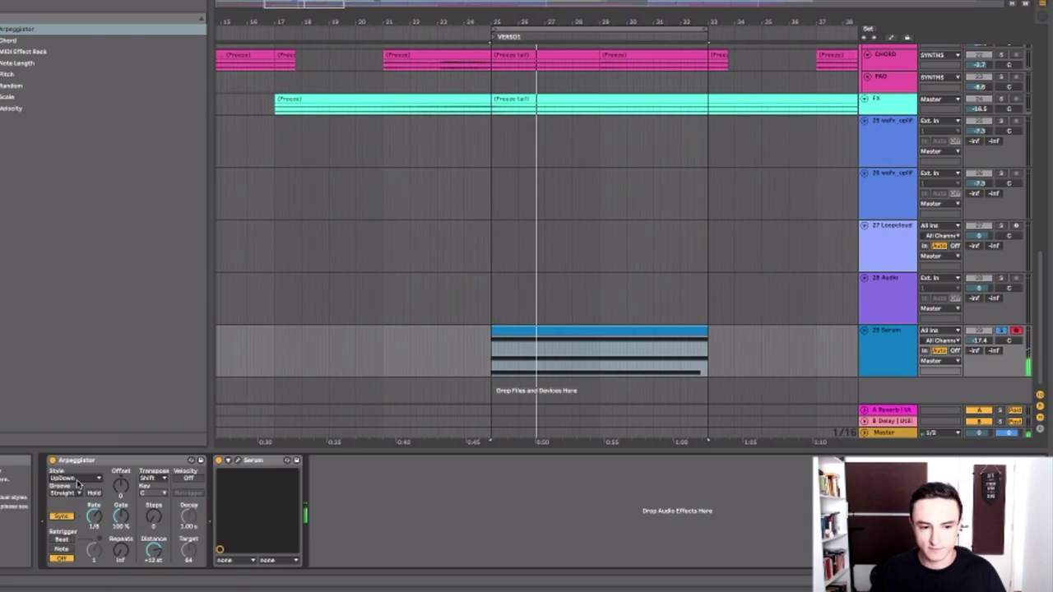
pyautogui.click(74, 478)
pyautogui.click(74, 344)
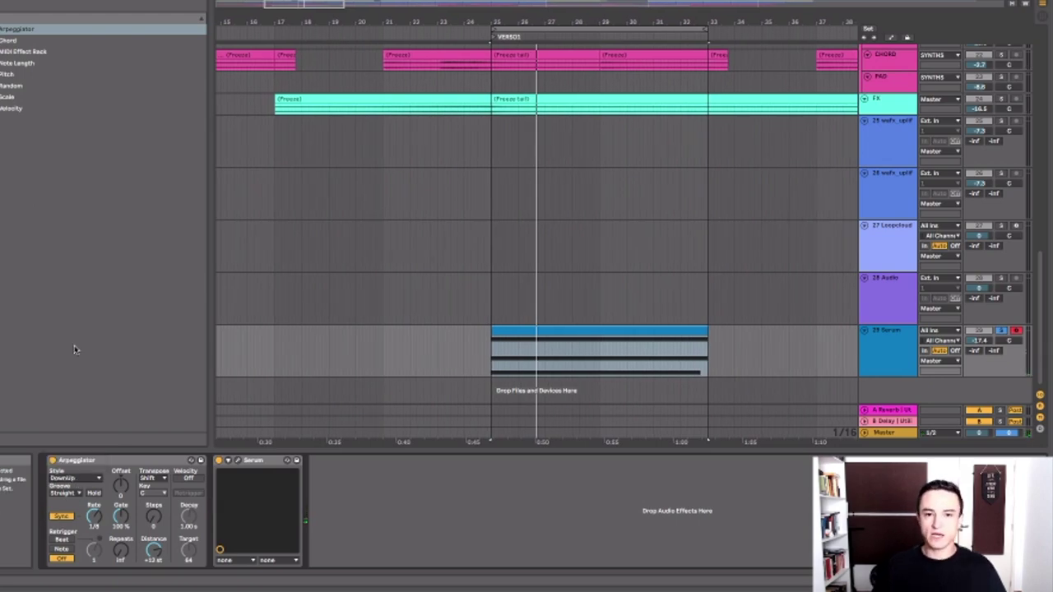
# Step: Set the Arpeggiator style to Up & Down and listen to it on the Serum clip
pyautogui.click(76, 478)
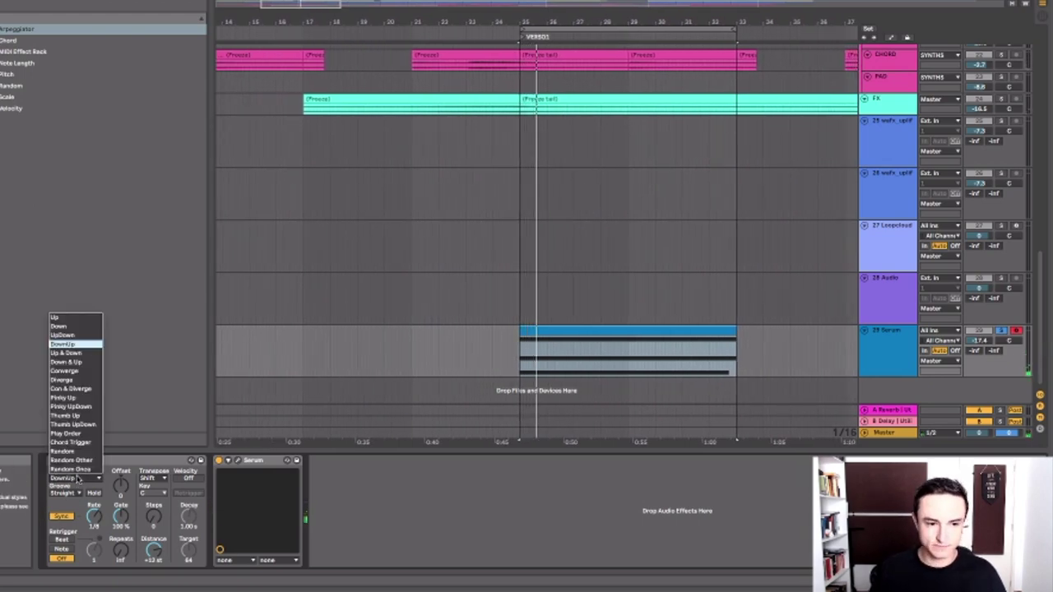
pyautogui.click(66, 353)
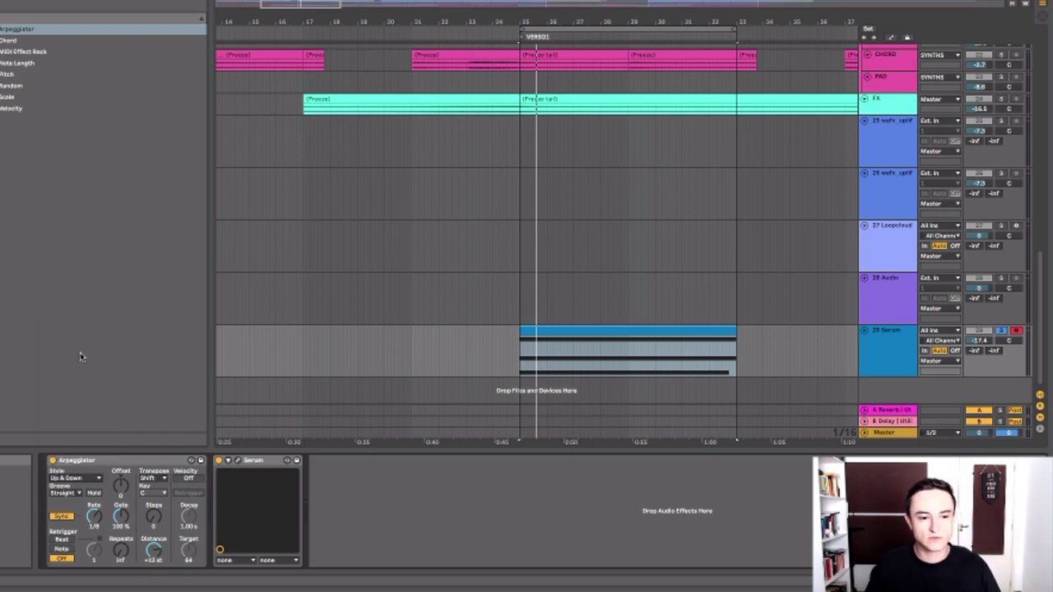
pyautogui.press('space')
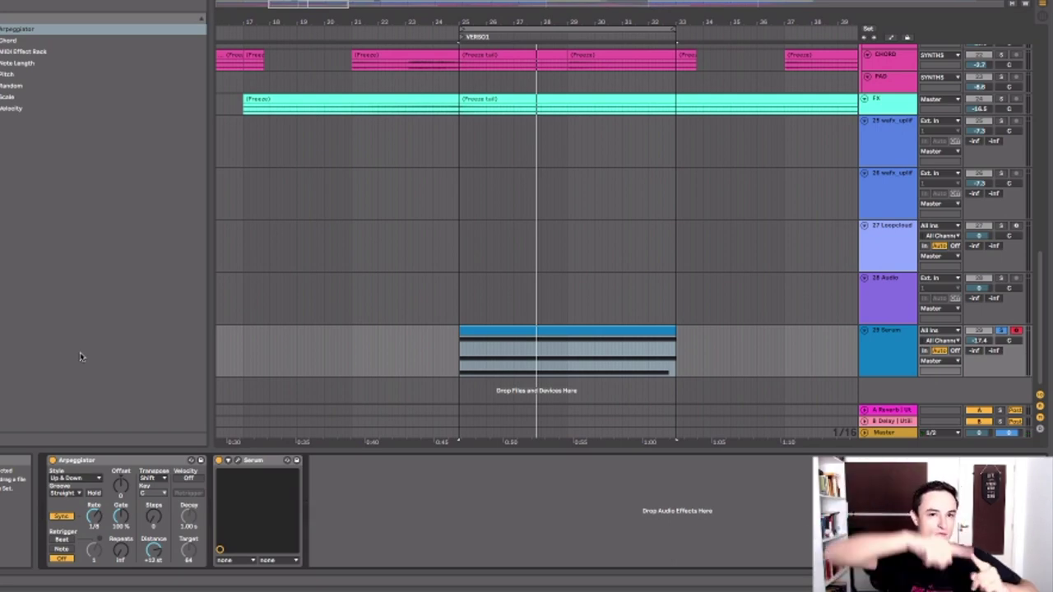
# Step: Audition the Arpeggiator's Converge style and consult the style diagrams of the manual in Safari
pyautogui.click(74, 478)
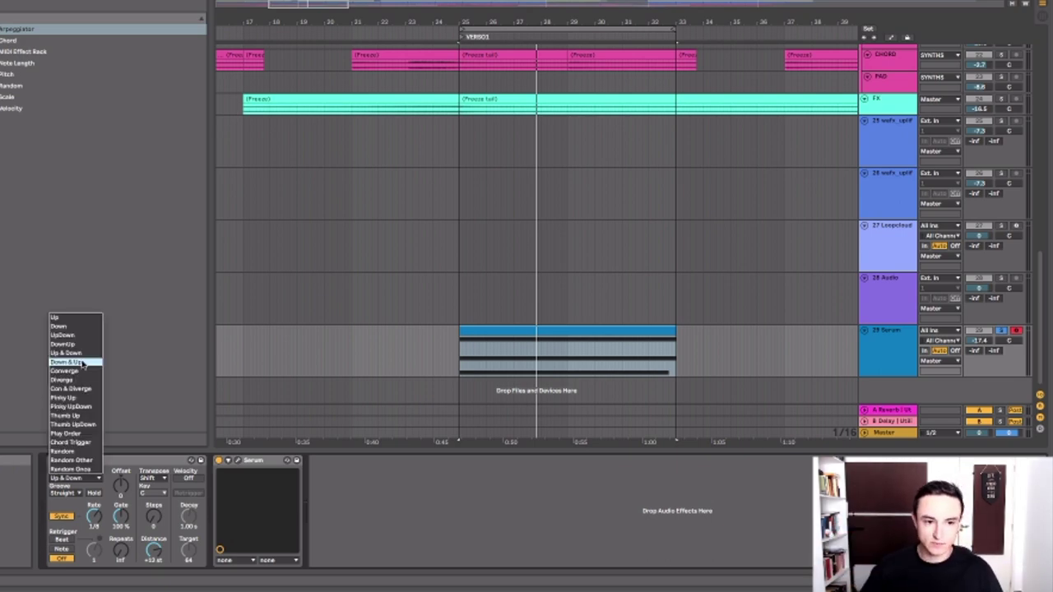
pyautogui.click(81, 371)
pyautogui.press('space')
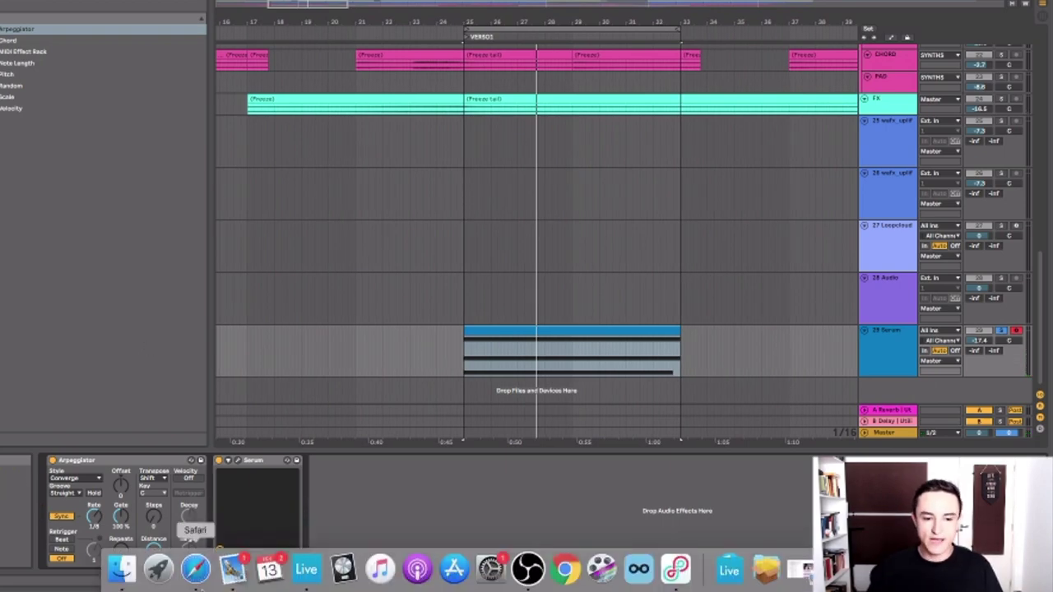
pyautogui.click(198, 575)
pyautogui.scroll(-5, 134, 305)
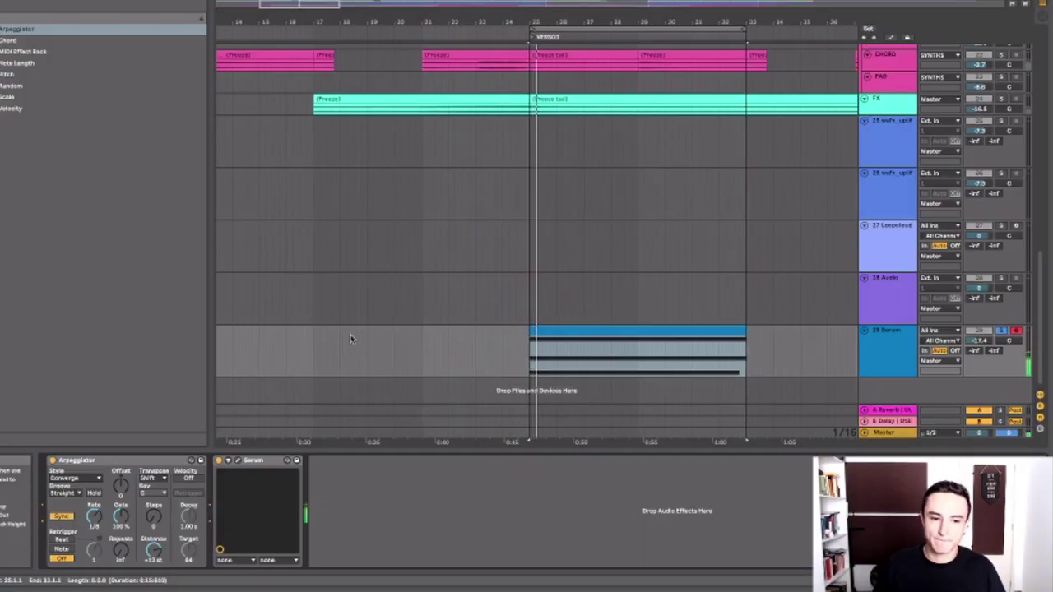
# Step: Audition the Arpeggiator's Diverge style and look through the further style diagrams of the manual in Safari
pyautogui.click(83, 480)
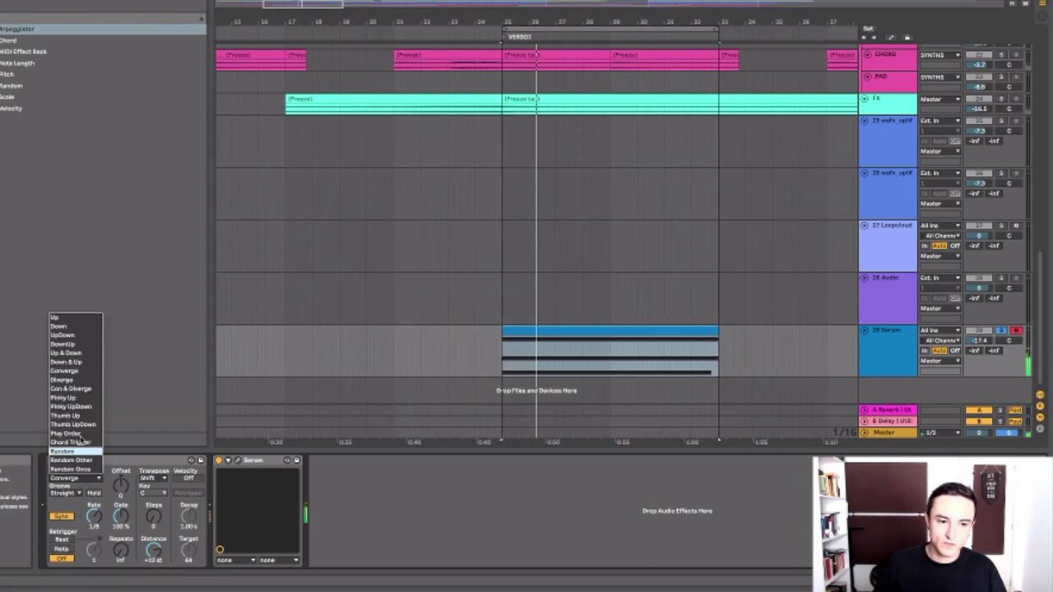
pyautogui.click(77, 379)
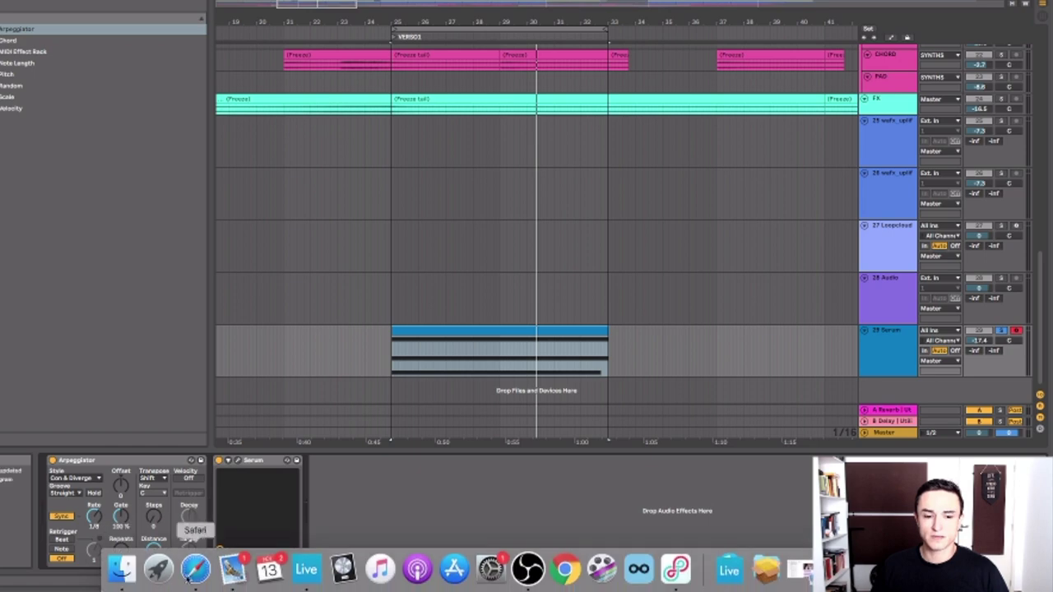
pyautogui.click(194, 571)
pyautogui.scroll(-3, 66, 209)
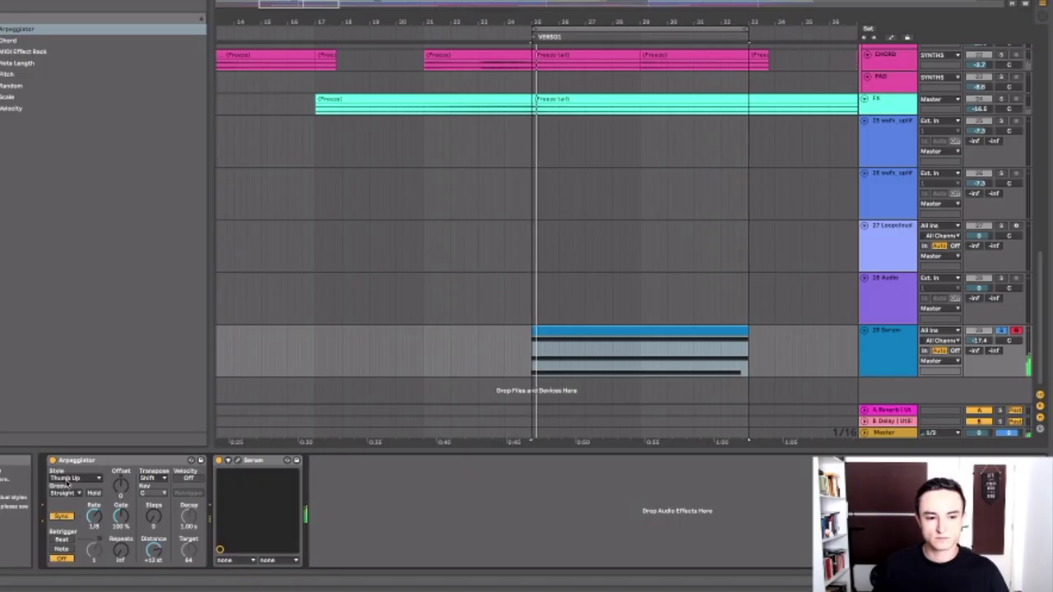
# Step: Try the Thumb UpDown style and set the Arpeggiator style to Play Order
pyautogui.click(76, 477)
pyautogui.click(80, 429)
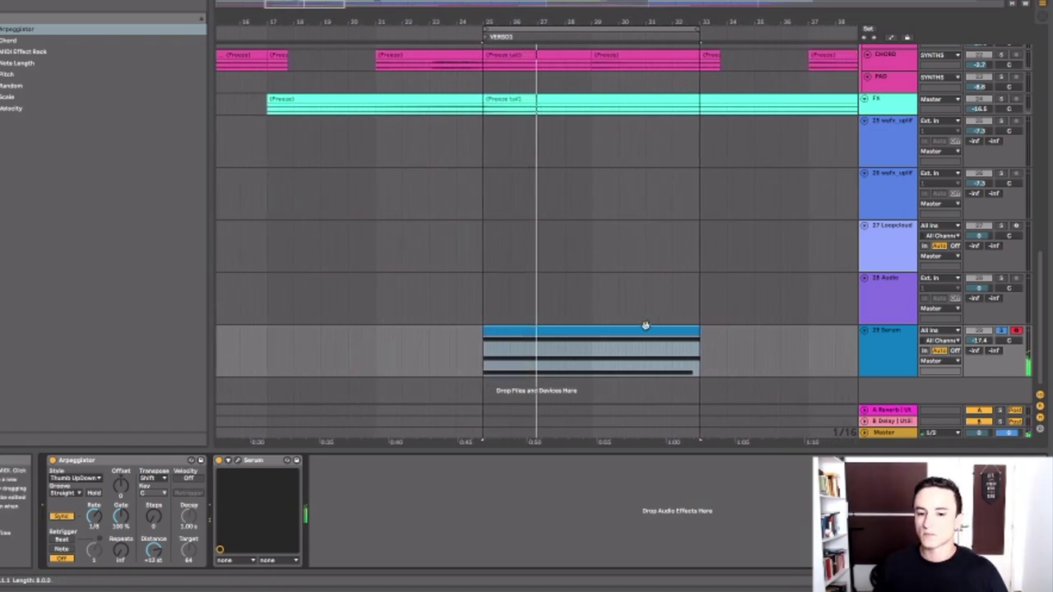
pyautogui.click(93, 478)
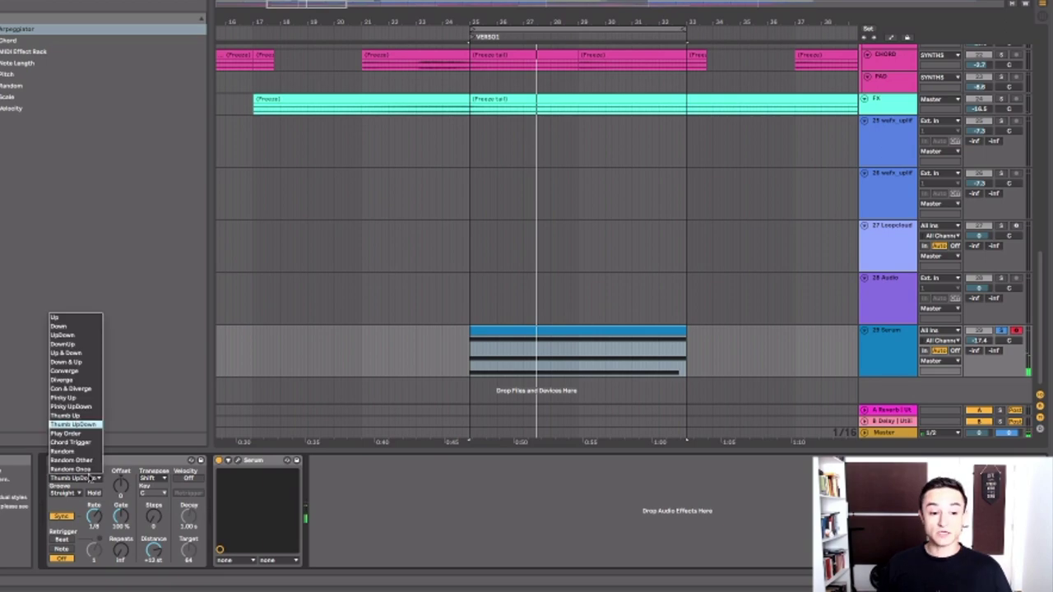
pyautogui.click(82, 434)
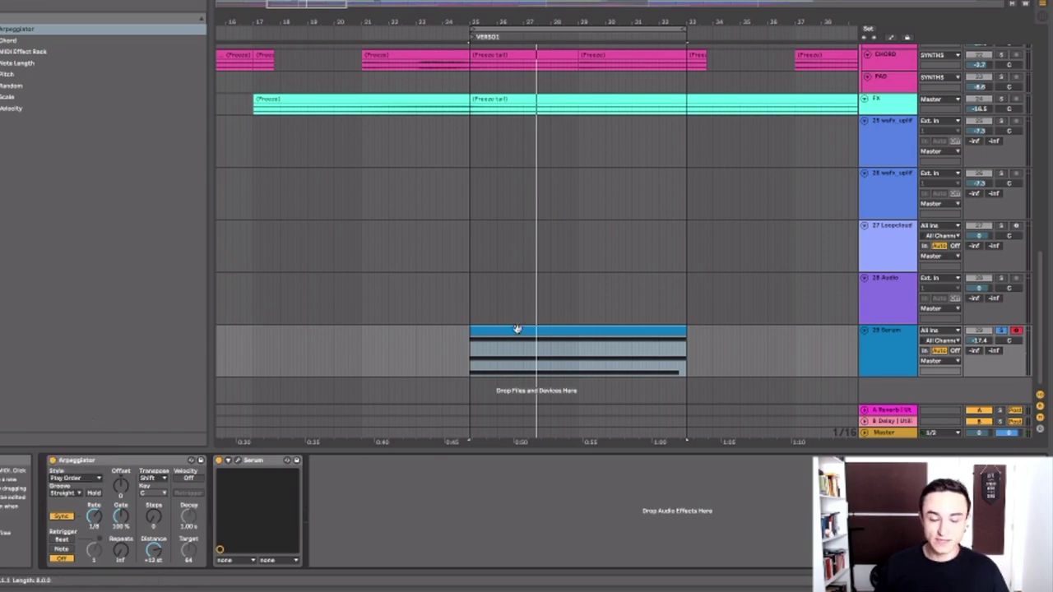
# Step: Stagger the starts of the Serum clip's A#3 and G3 notes so they enter after D4 in that order, and play the clip
pyautogui.doubleClick(517, 329)
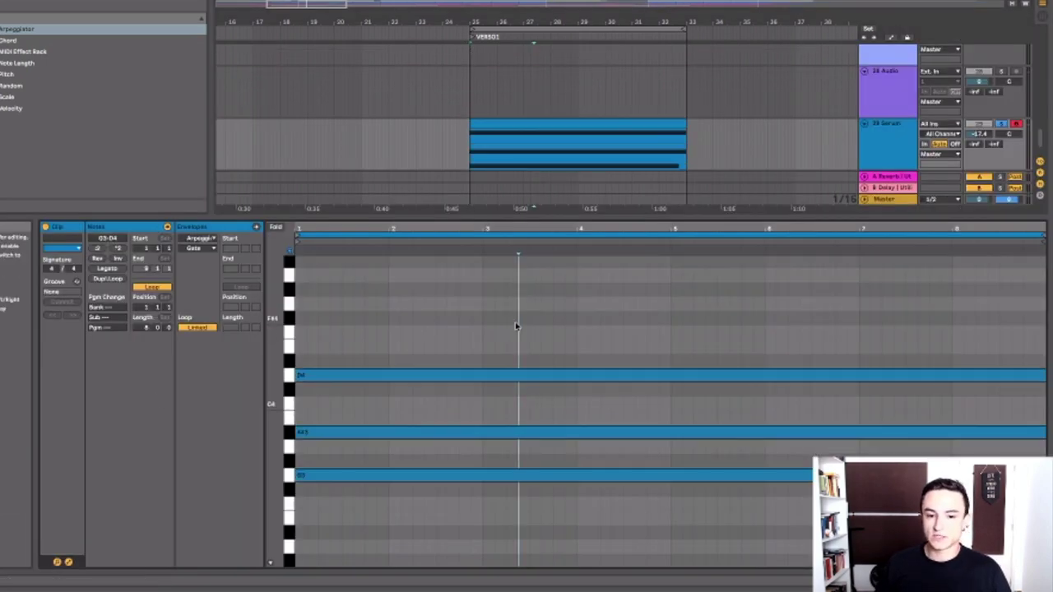
pyautogui.scroll(-2, 517, 327)
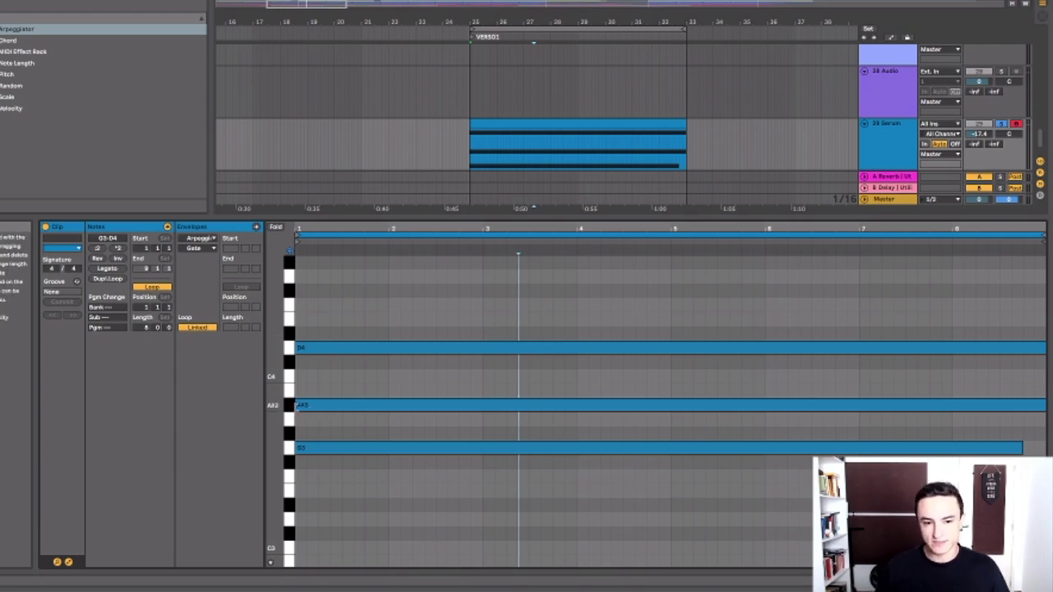
pyautogui.moveTo(297, 406); pyautogui.dragTo(308, 405)
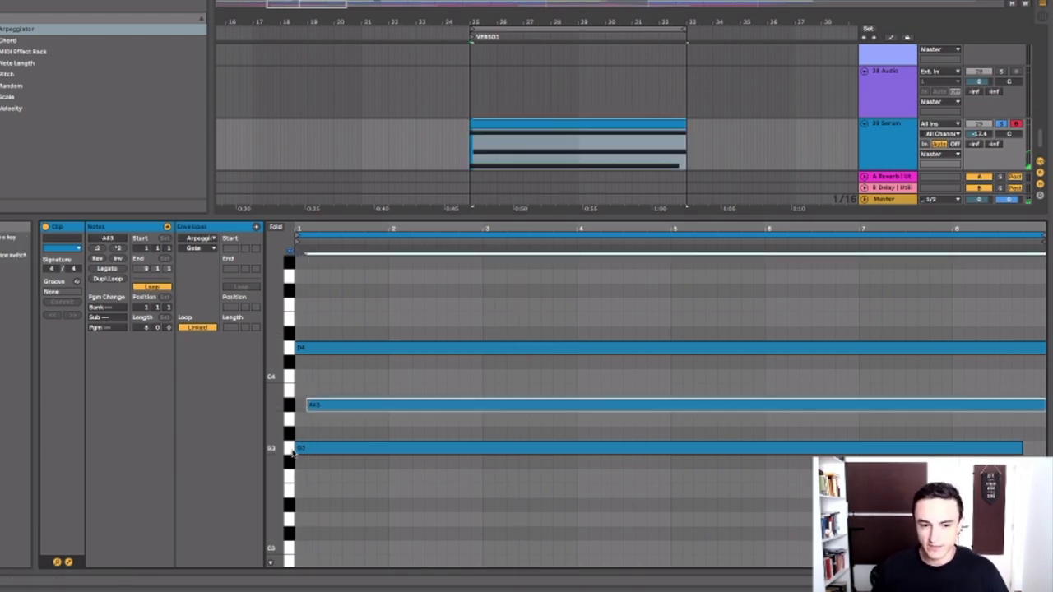
pyautogui.moveTo(298, 447); pyautogui.dragTo(319, 447)
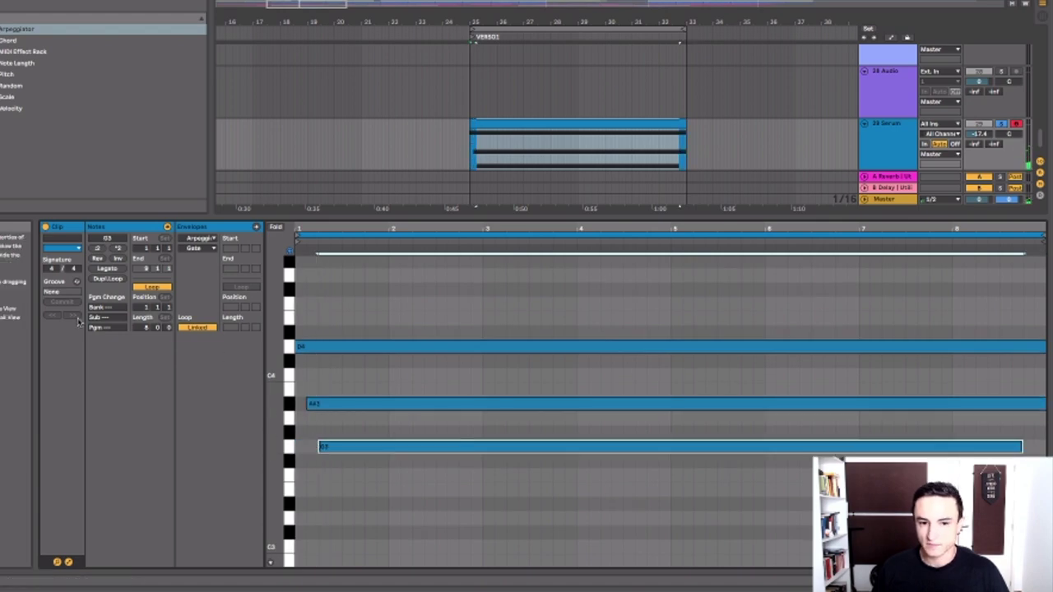
pyautogui.click(682, 557)
pyautogui.press('space')
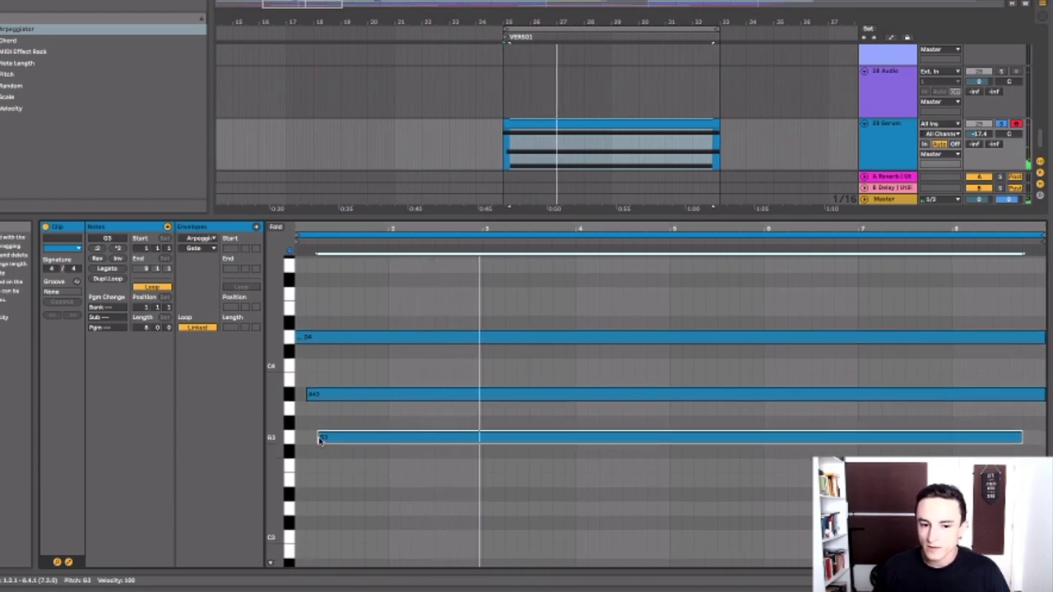
# Step: Bring the starts of the G3 and A#3 notes back to the beginning of the Serum clip and play it
pyautogui.moveTo(321, 438); pyautogui.dragTo(302, 442)
pyautogui.press('space')
pyautogui.moveTo(307, 394); pyautogui.dragTo(296, 394)
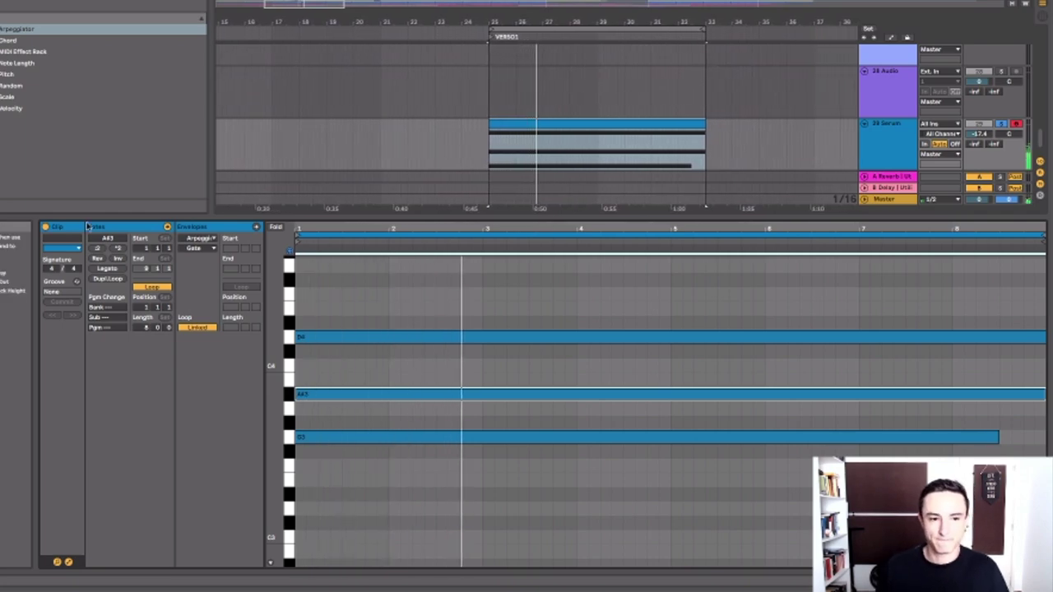
# Step: Audition the Arpeggiator's Chord Trigger style while viewing the Serum clip's notes, and return to the track's devices
pyautogui.hotkey('shift', 'Tab')
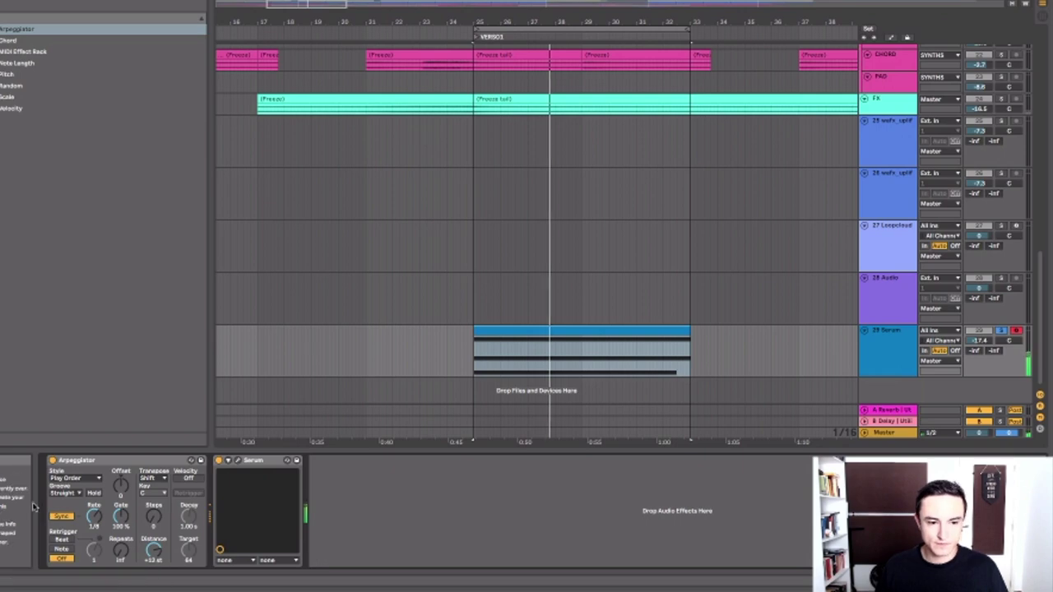
pyautogui.click(62, 483)
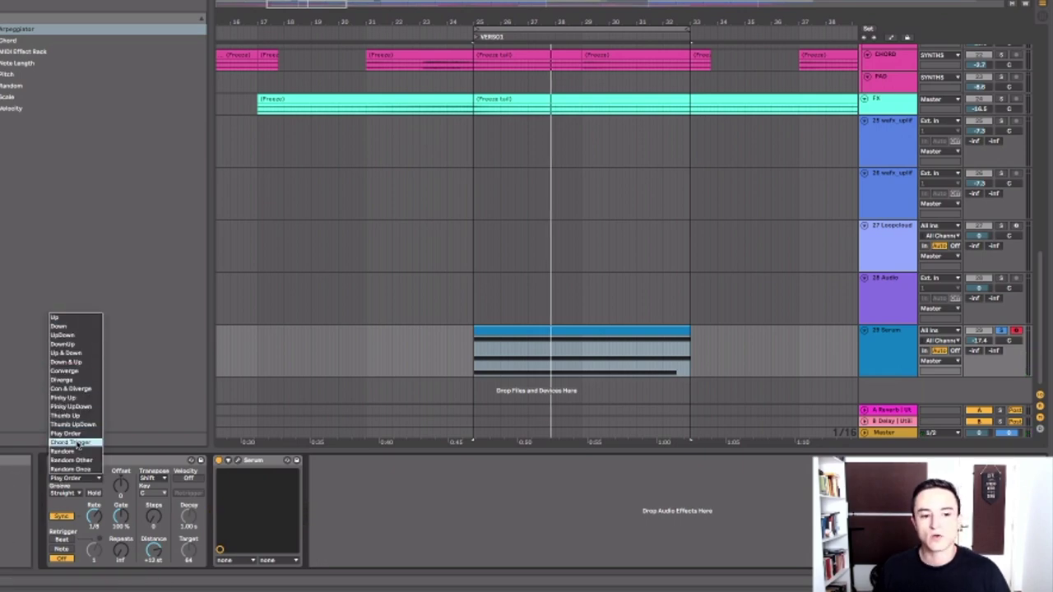
pyautogui.click(72, 442)
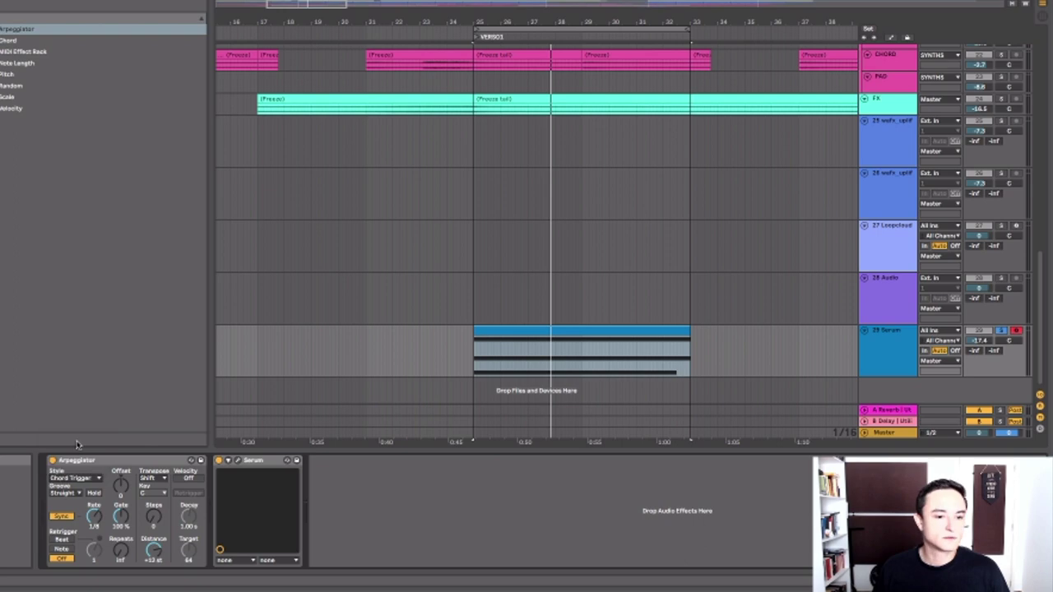
pyautogui.doubleClick(511, 334)
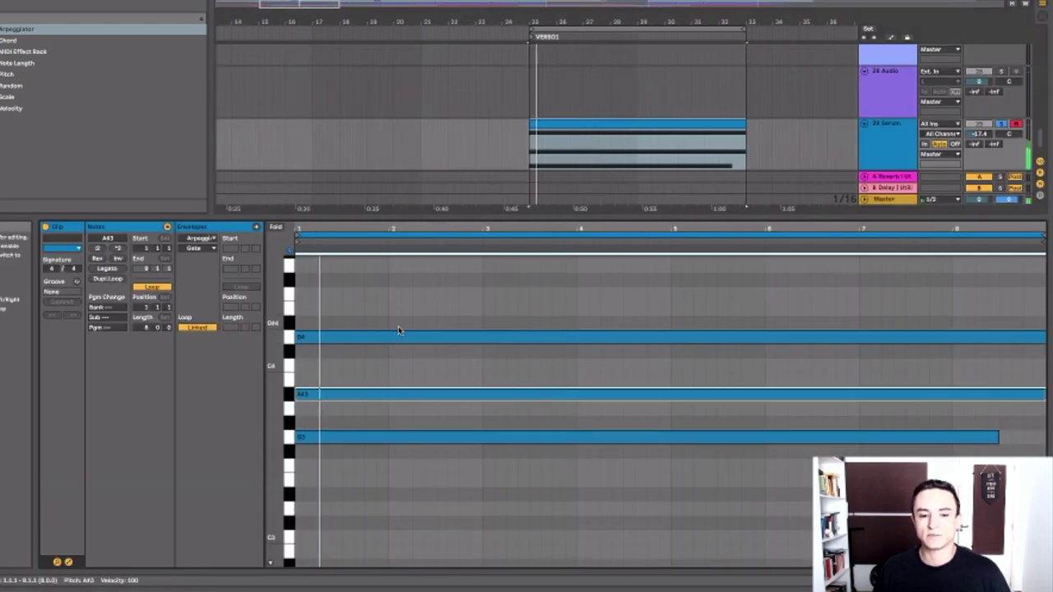
pyautogui.hotkey('shift', 'Tab')
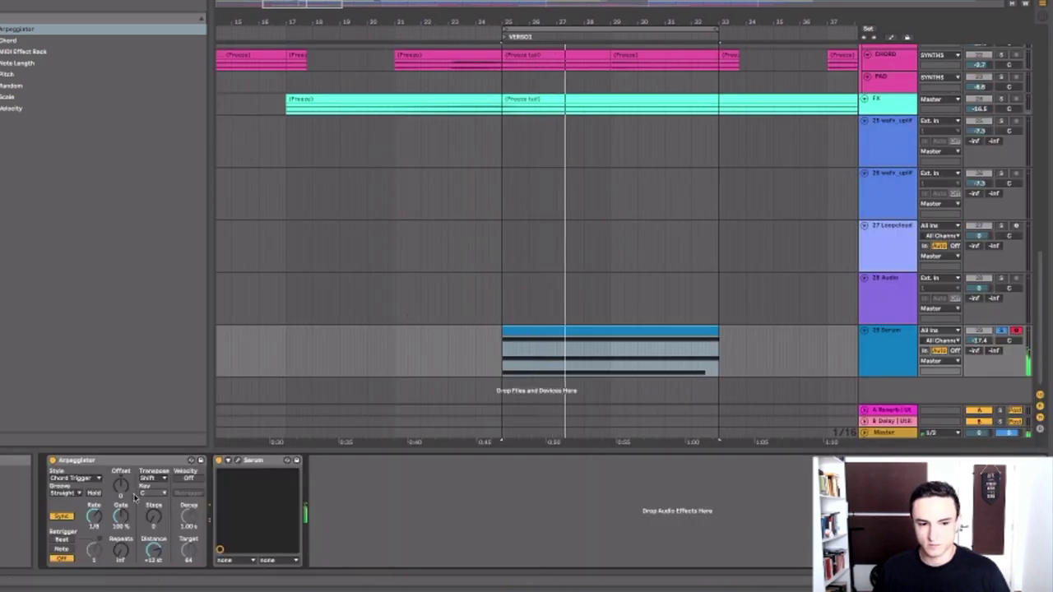
# Step: Audition the Arpeggiator's Random and Random Other styles on the Serum clip
pyautogui.click(78, 478)
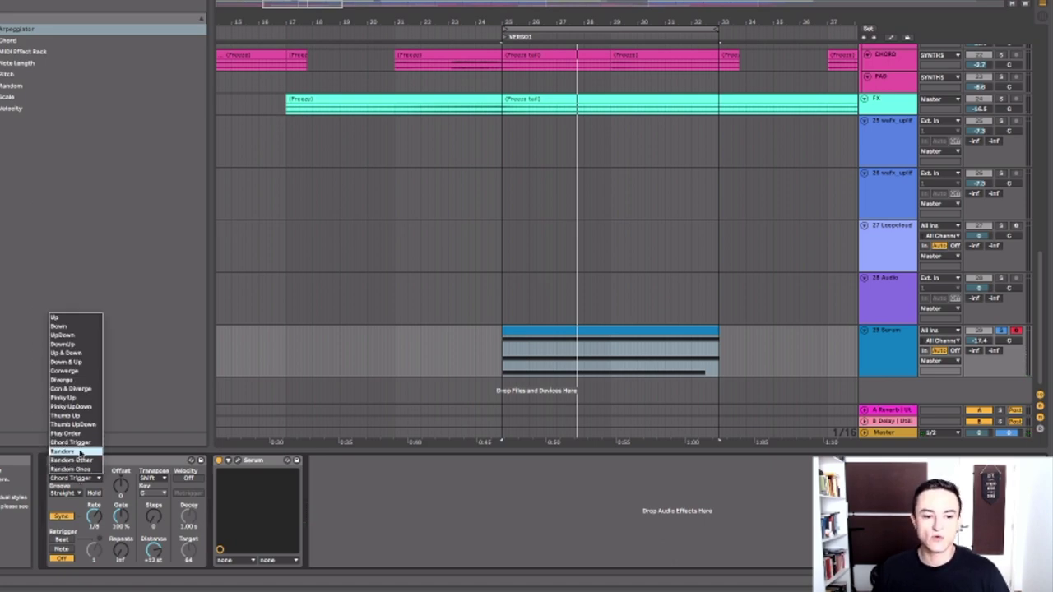
pyautogui.click(79, 451)
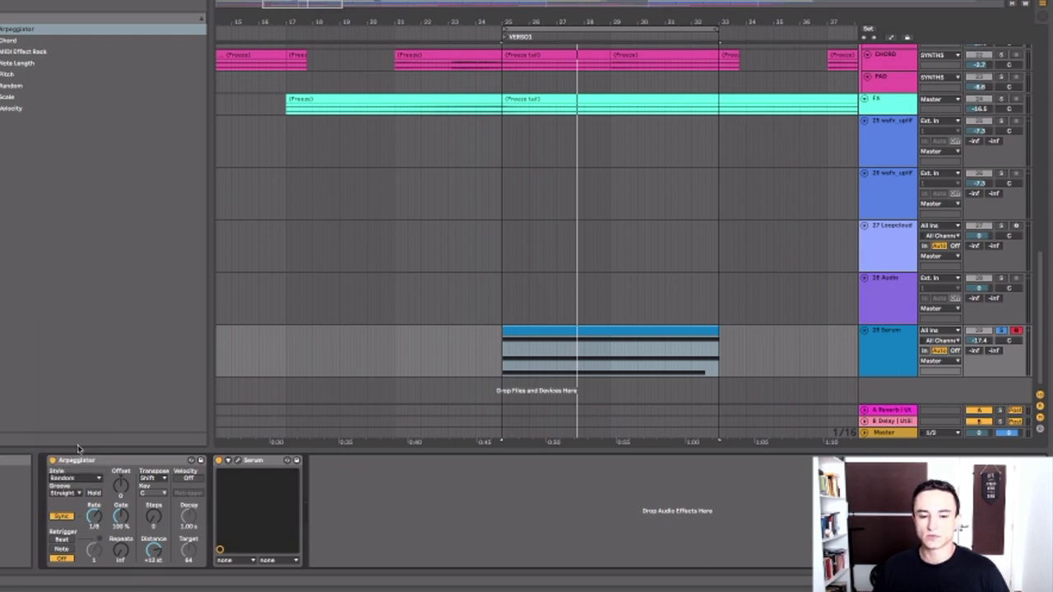
pyautogui.press('space')
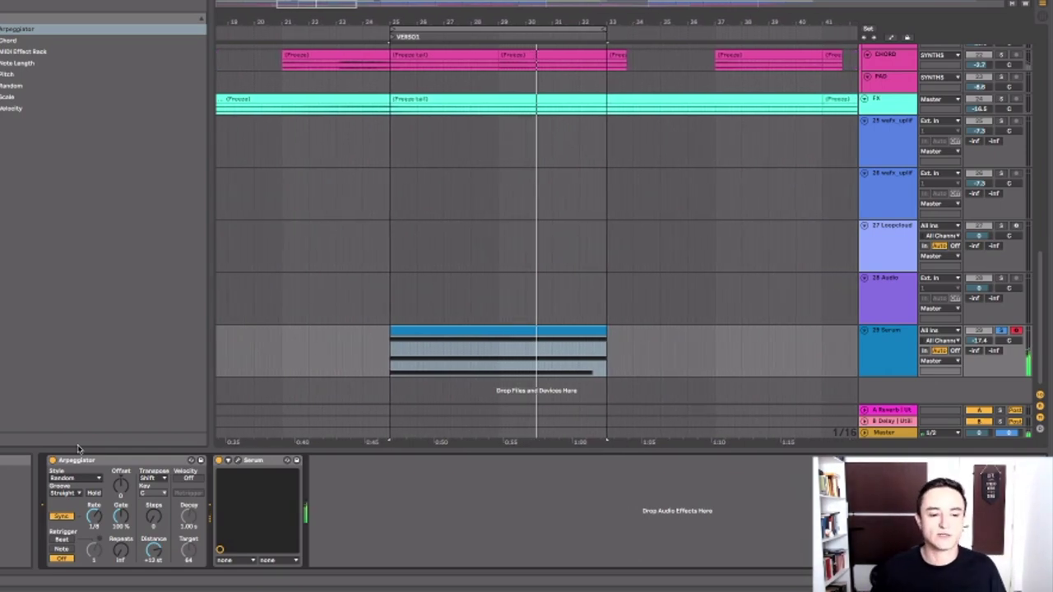
pyautogui.click(74, 477)
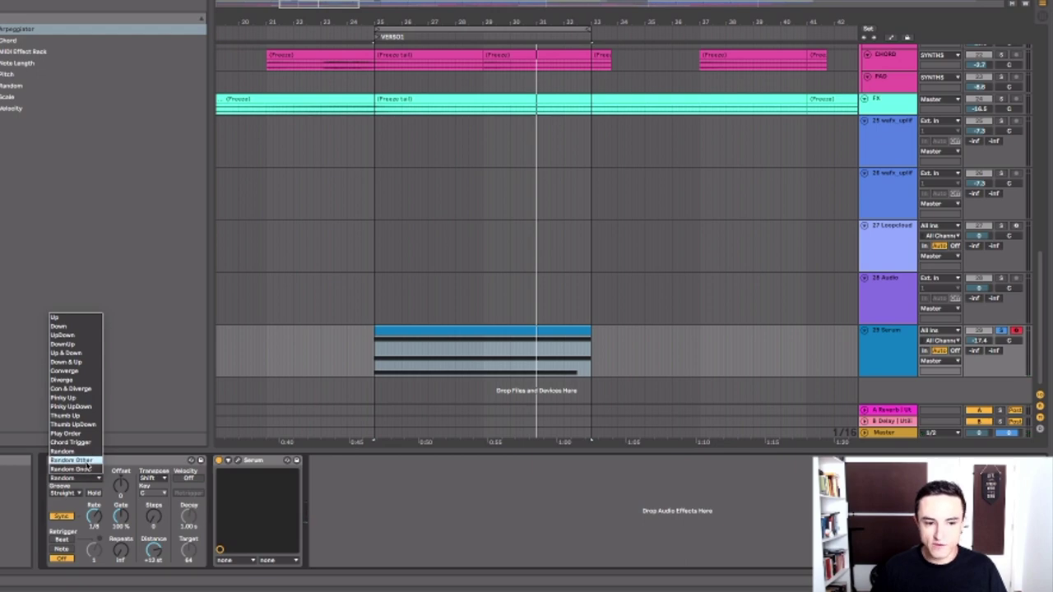
pyautogui.click(82, 460)
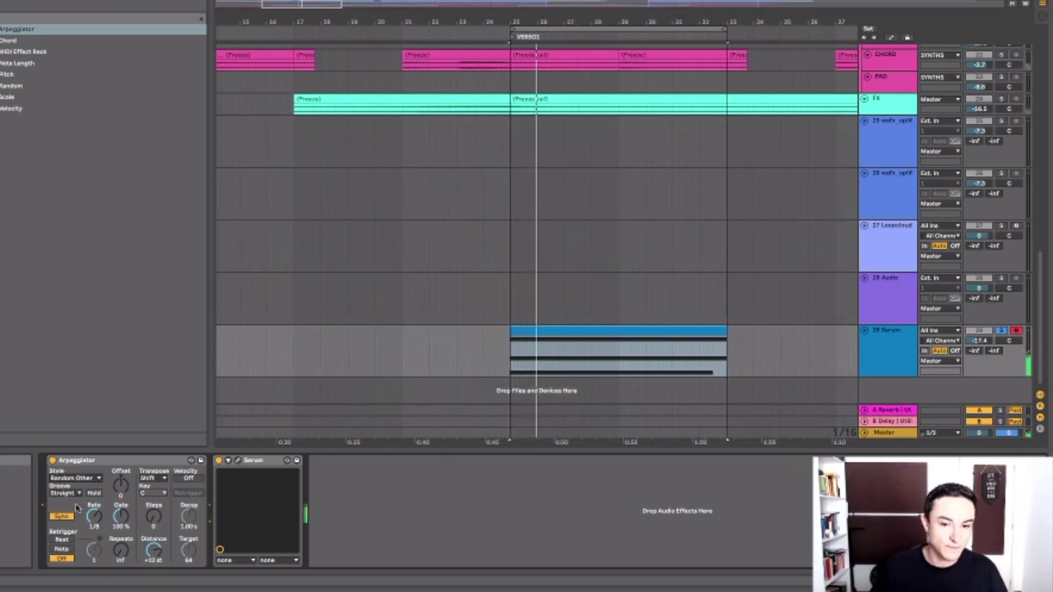
# Step: Set the Arpeggiator style to Random Once and switch its rate from free time back to tempo sync
pyautogui.click(72, 478)
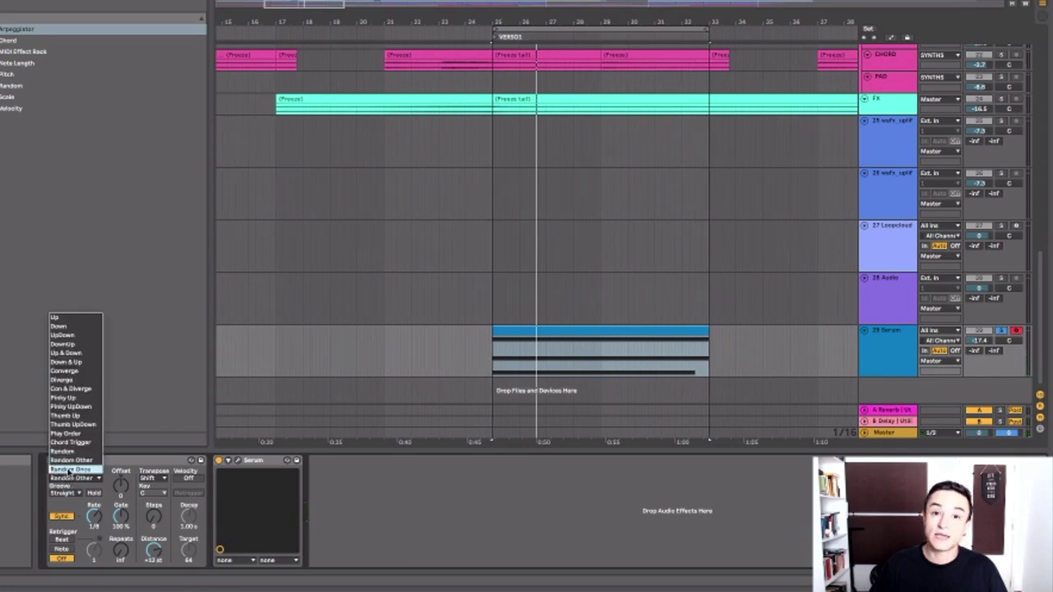
pyautogui.click(70, 470)
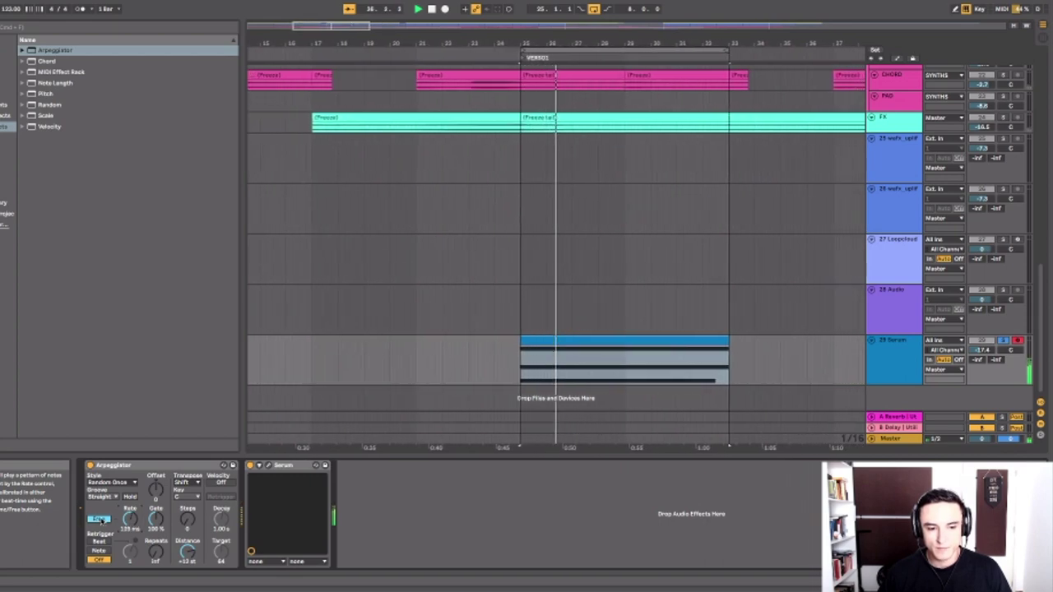
pyautogui.click(99, 519)
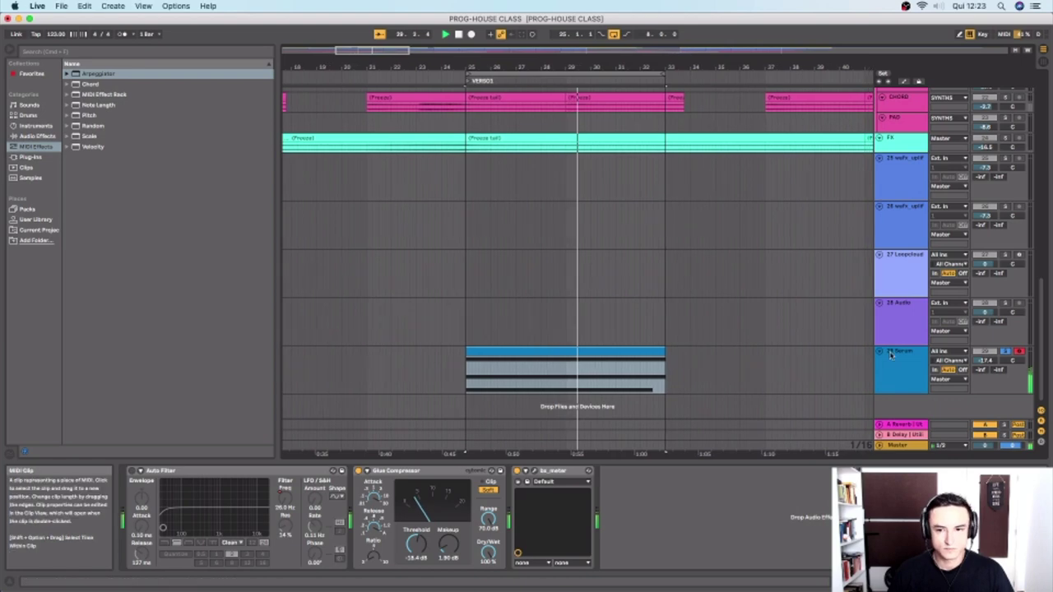
# Step: On the Serum track's Arpeggiator, compare the Swing 8, Swing 16 and Swing 32 grooves during playback, ending on Swing 16
pyautogui.click(899, 360)
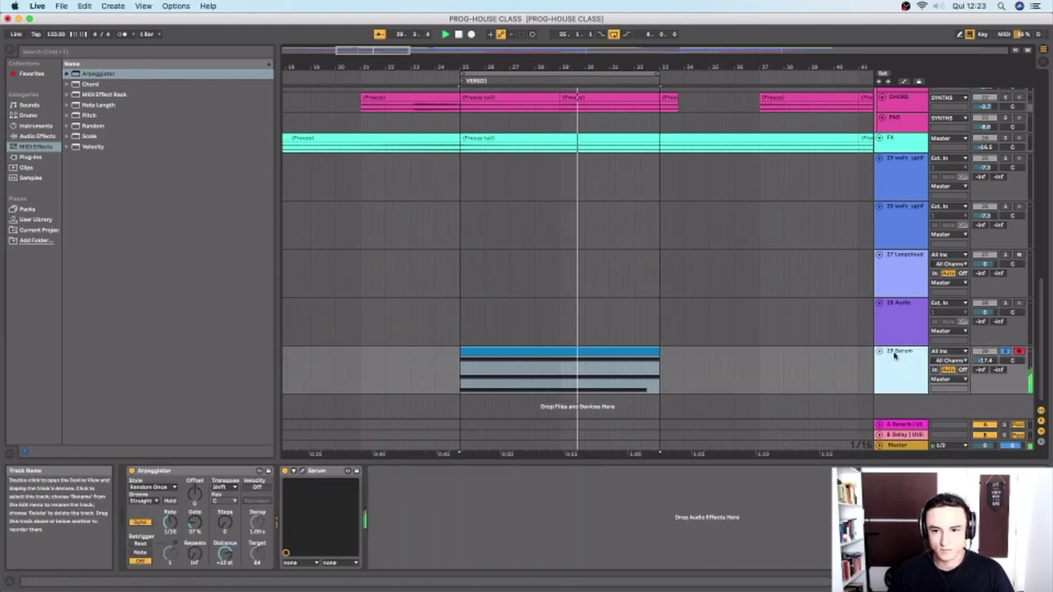
pyautogui.click(144, 500)
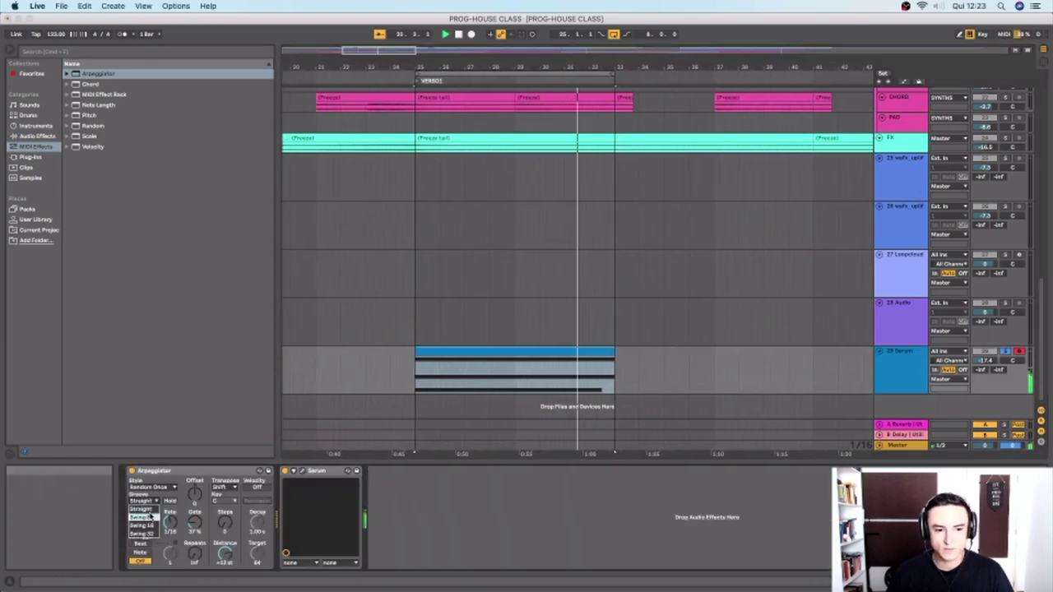
pyautogui.click(151, 516)
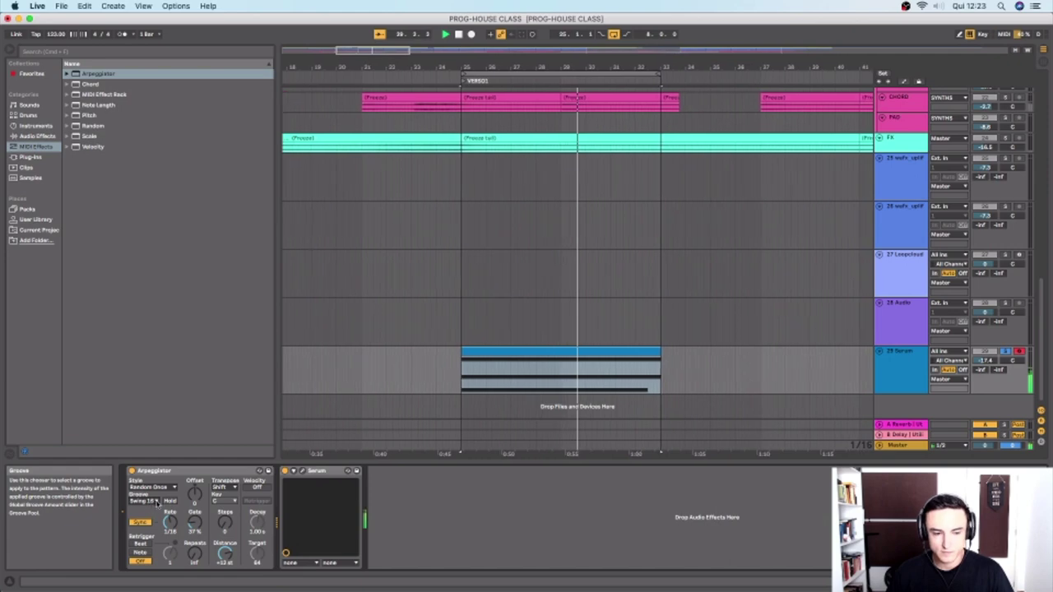
pyautogui.click(153, 501)
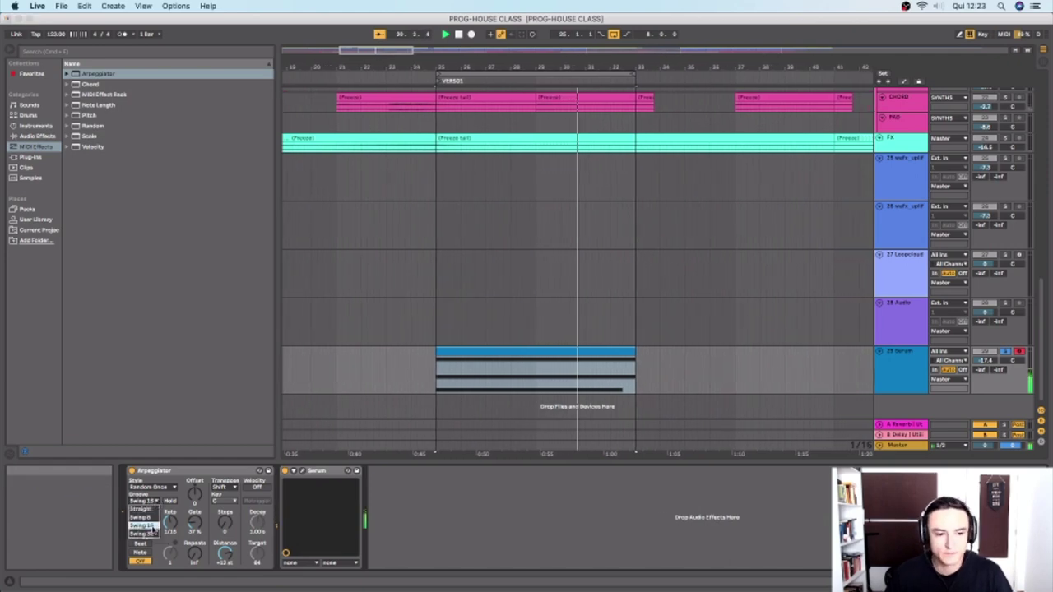
pyautogui.click(143, 532)
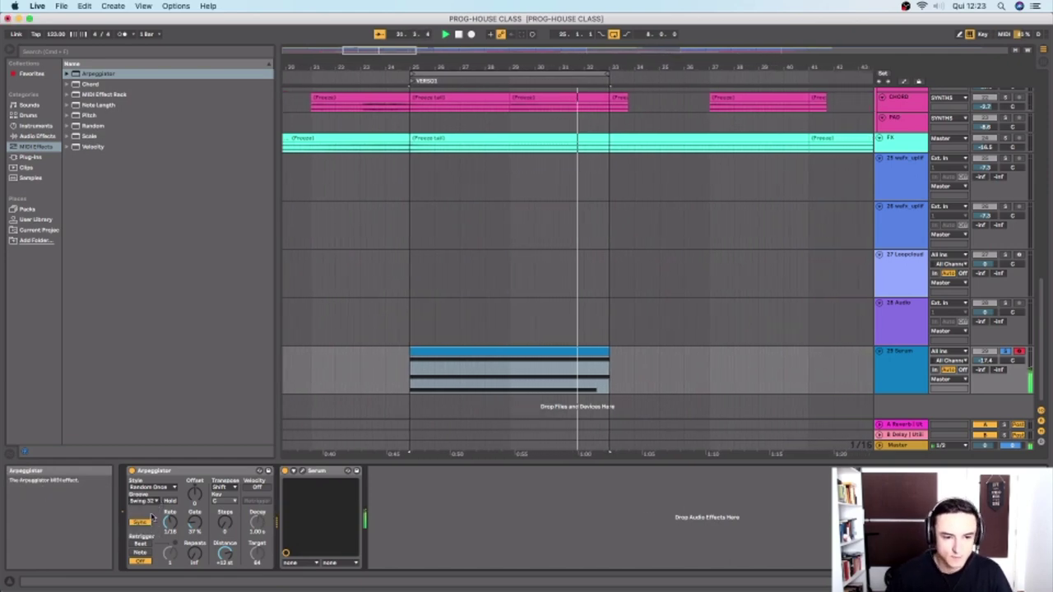
pyautogui.click(148, 501)
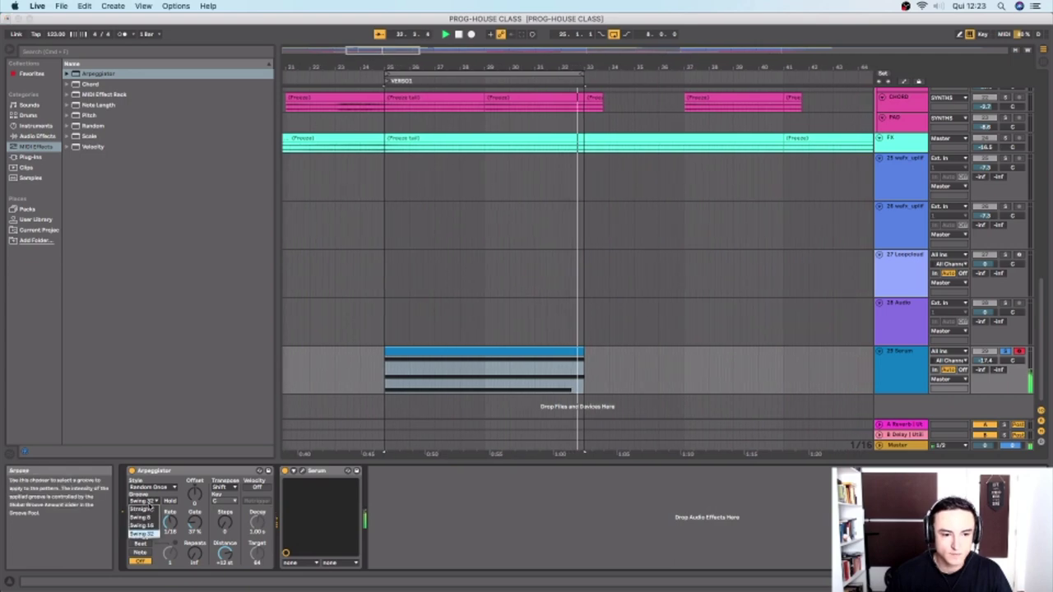
pyautogui.click(146, 524)
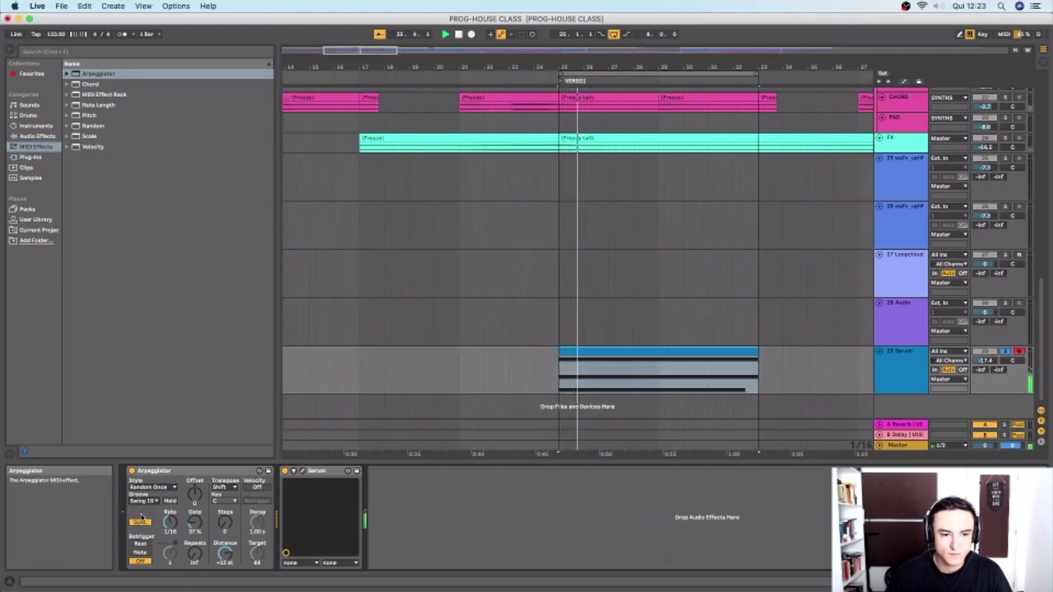
# Step: Show the Groove Pool and, with the Serum clip playing, set the Global Groove Amount to 71%
pyautogui.click(10, 453)
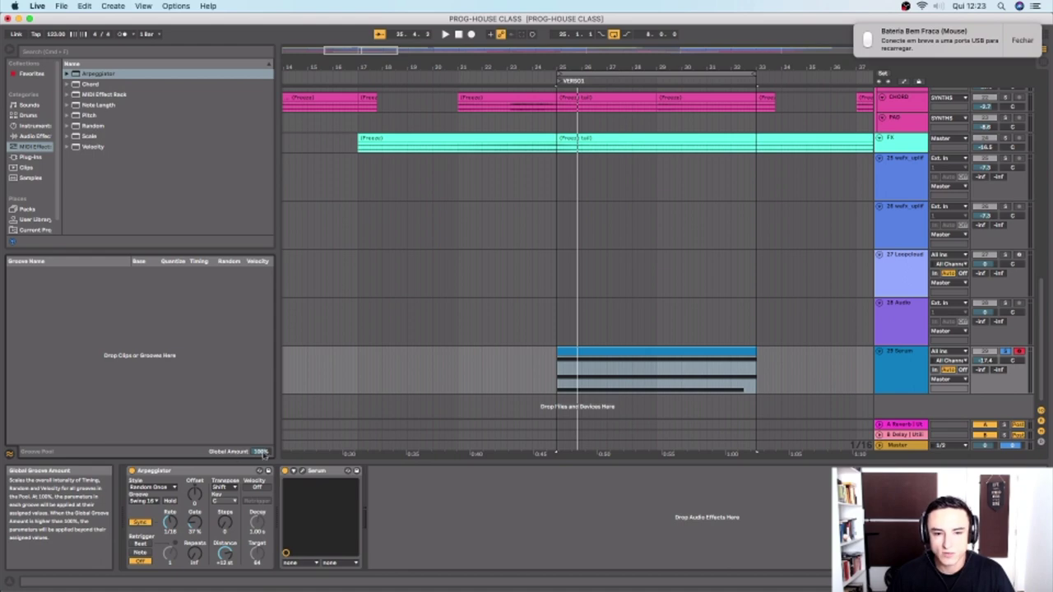
pyautogui.click(10, 454)
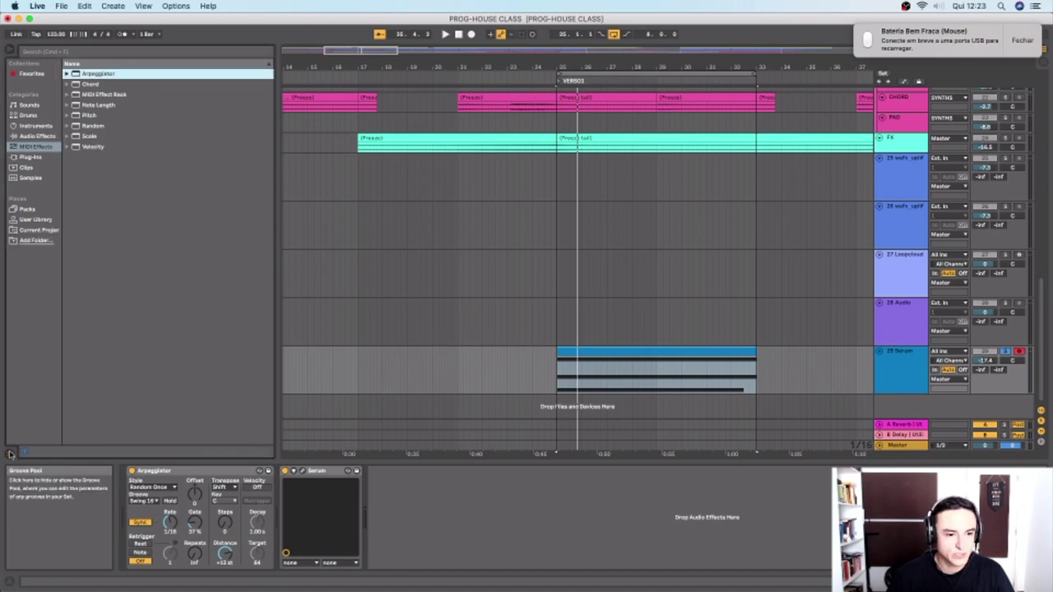
pyautogui.click(10, 454)
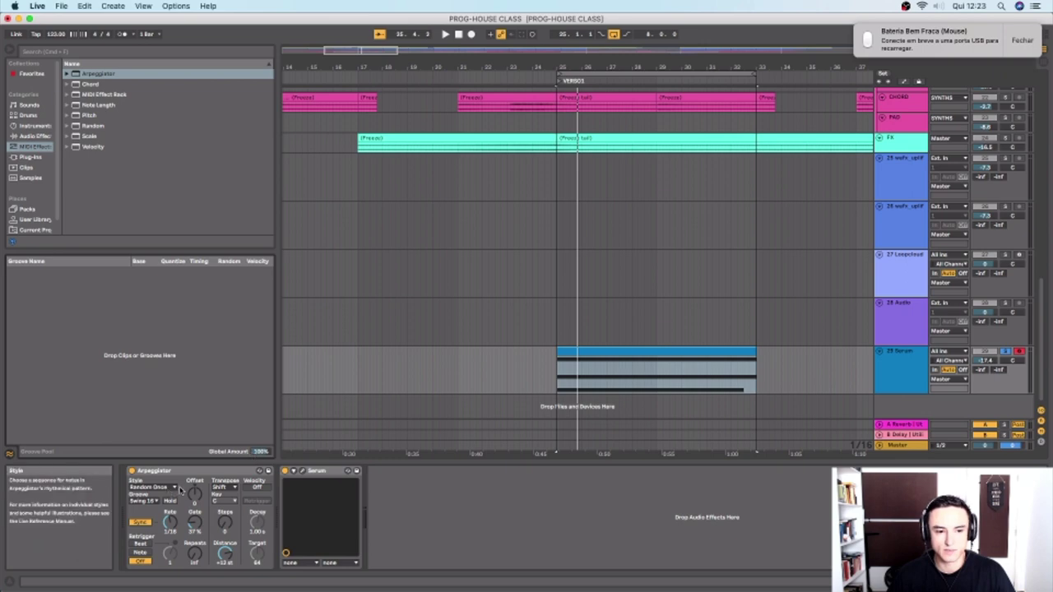
pyautogui.press('space')
pyautogui.click(10, 454)
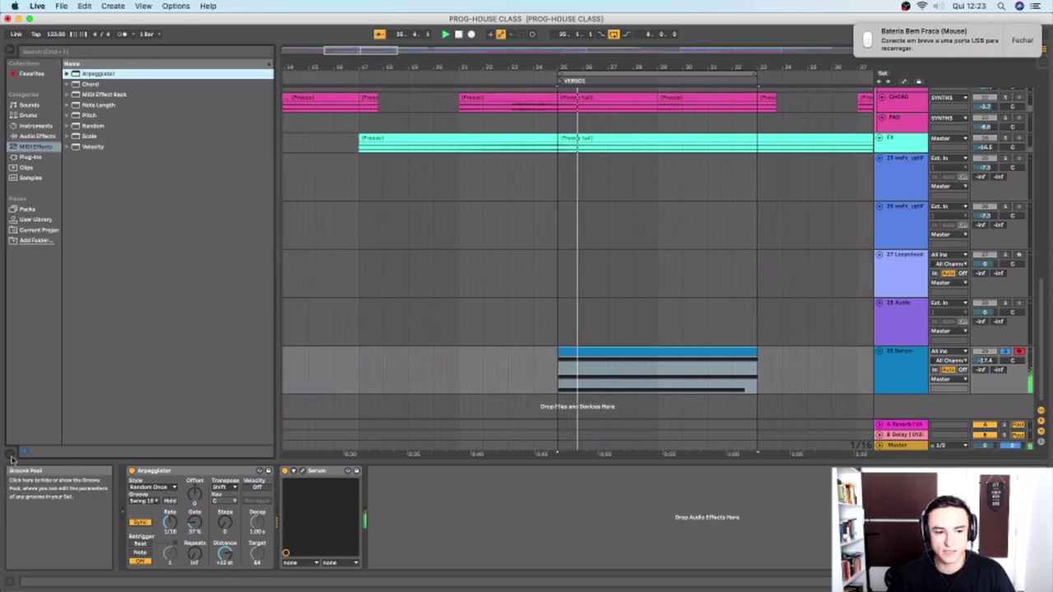
pyautogui.click(10, 457)
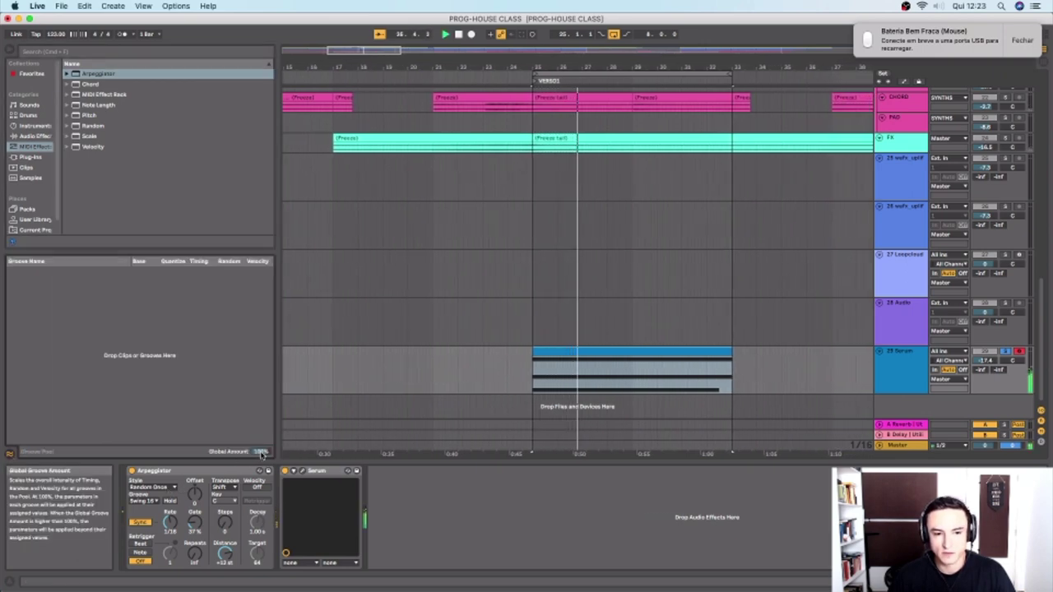
pyautogui.moveTo(261, 452)
pyautogui.mouseDown()
pyautogui.moveTo(260, 523)
pyautogui.moveTo(261, 439)
pyautogui.mouseUp()
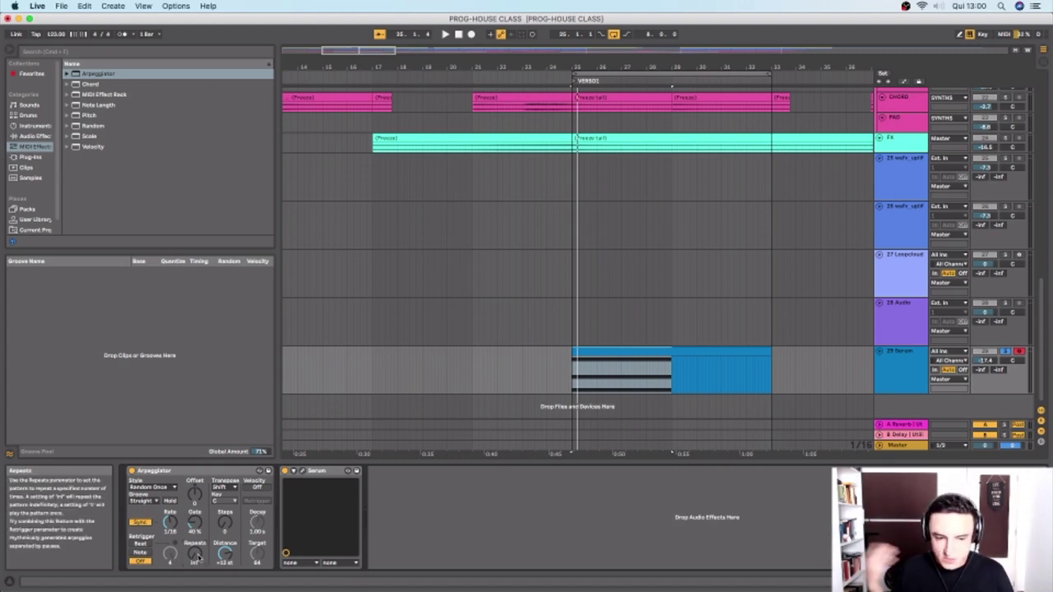
# Step: Play the Serum clip, set the Arpeggiator's Repeats to 4, and play the clip again to compare
pyautogui.press('space')
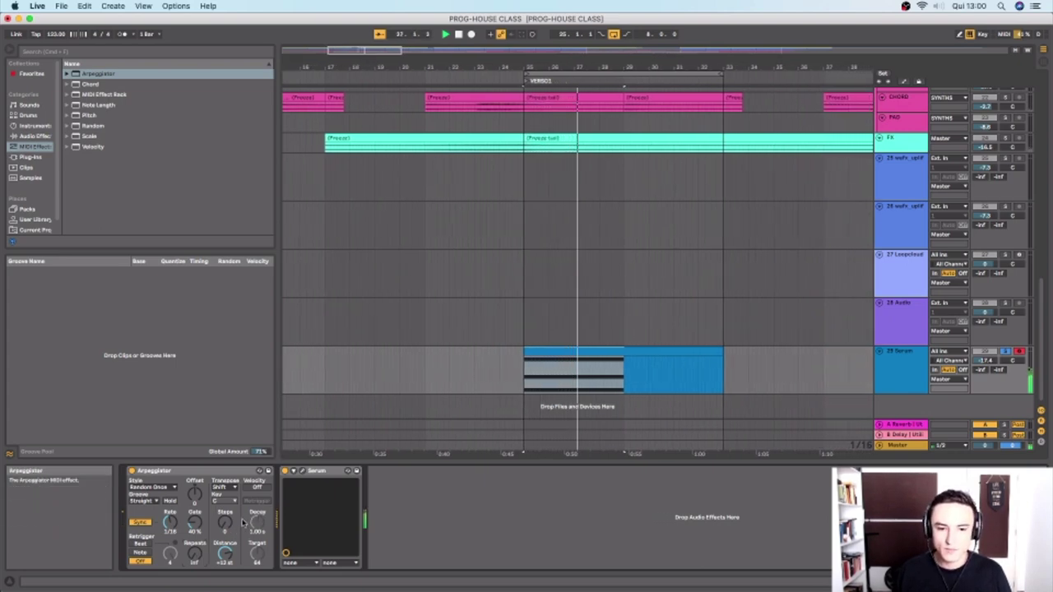
pyautogui.click(559, 381)
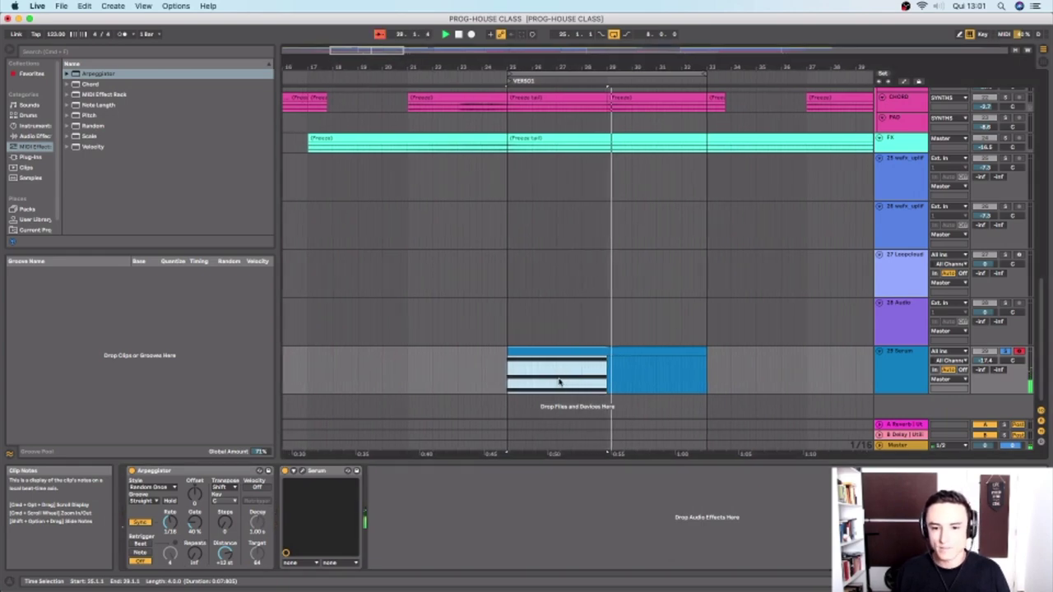
pyautogui.press('space')
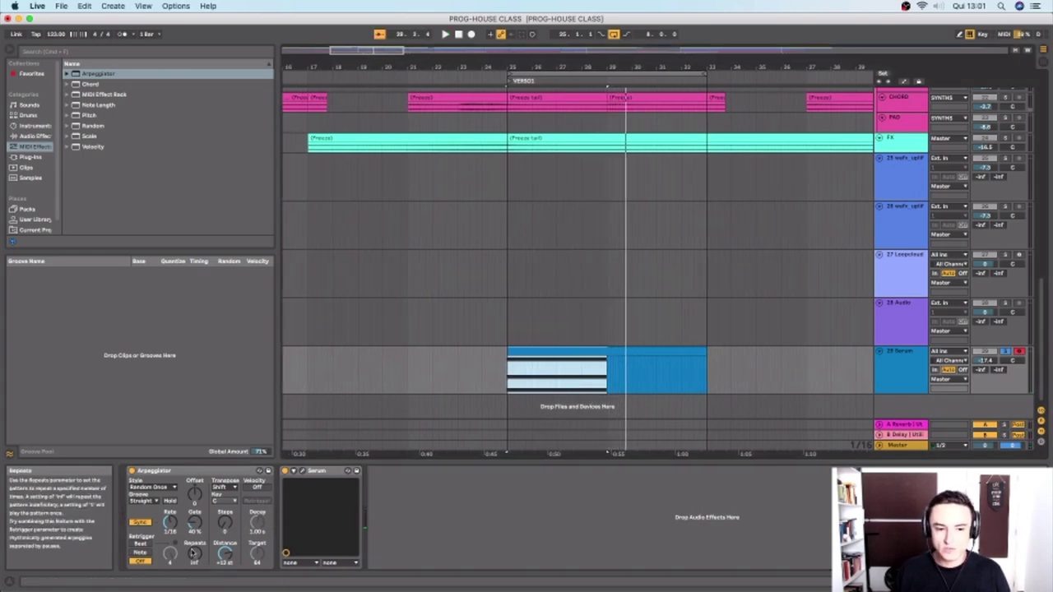
pyautogui.moveTo(195, 553); pyautogui.dragTo(195, 538)
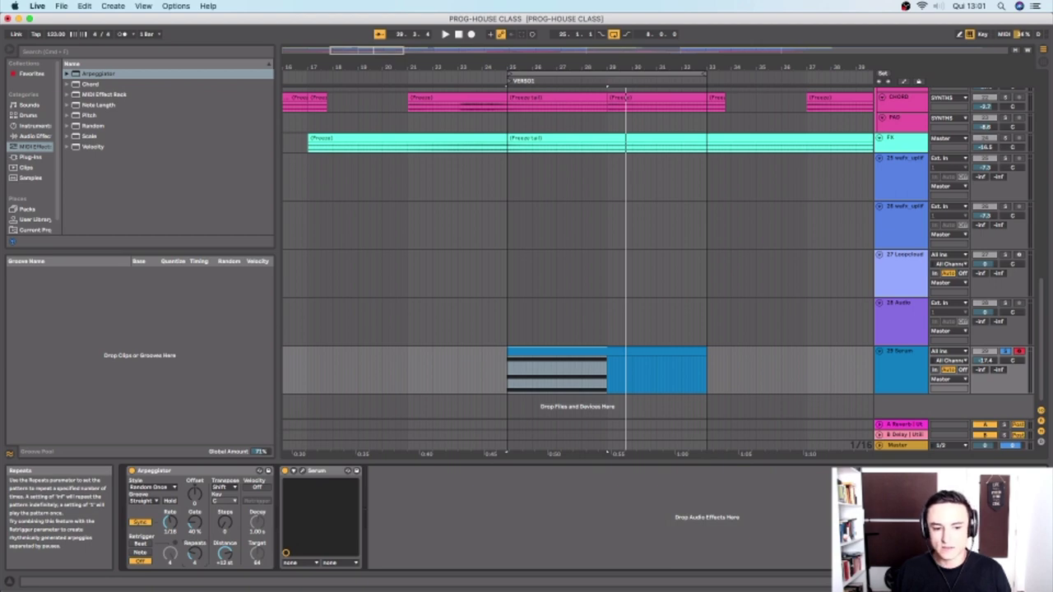
pyautogui.press('space')
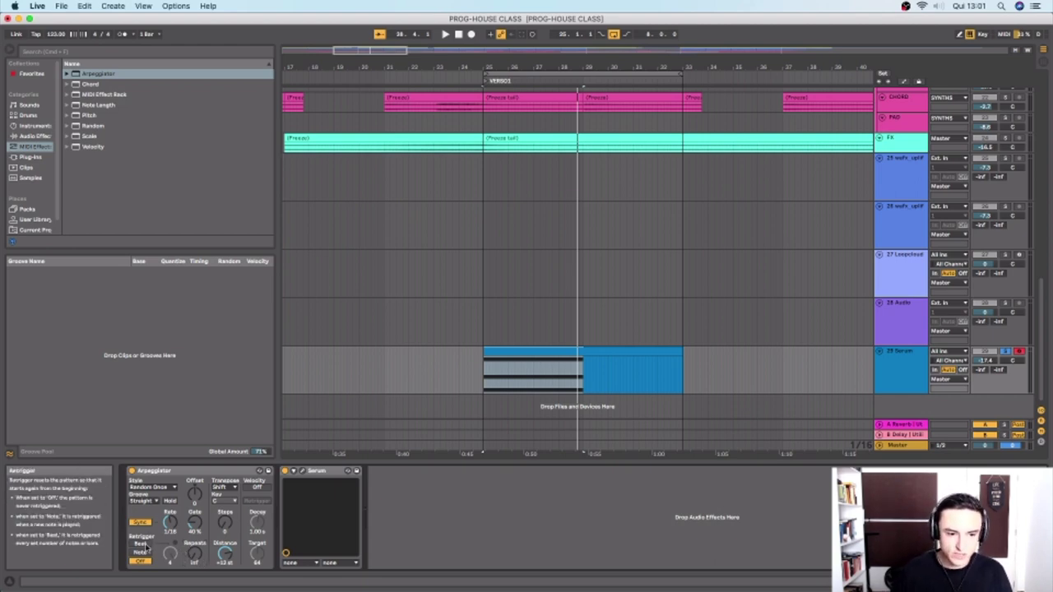
# Step: Compare the Arpeggiator's Beat and Note retrigger modes, leave it on Beat with a 3/8 interval, and stop playback
pyautogui.click(142, 544)
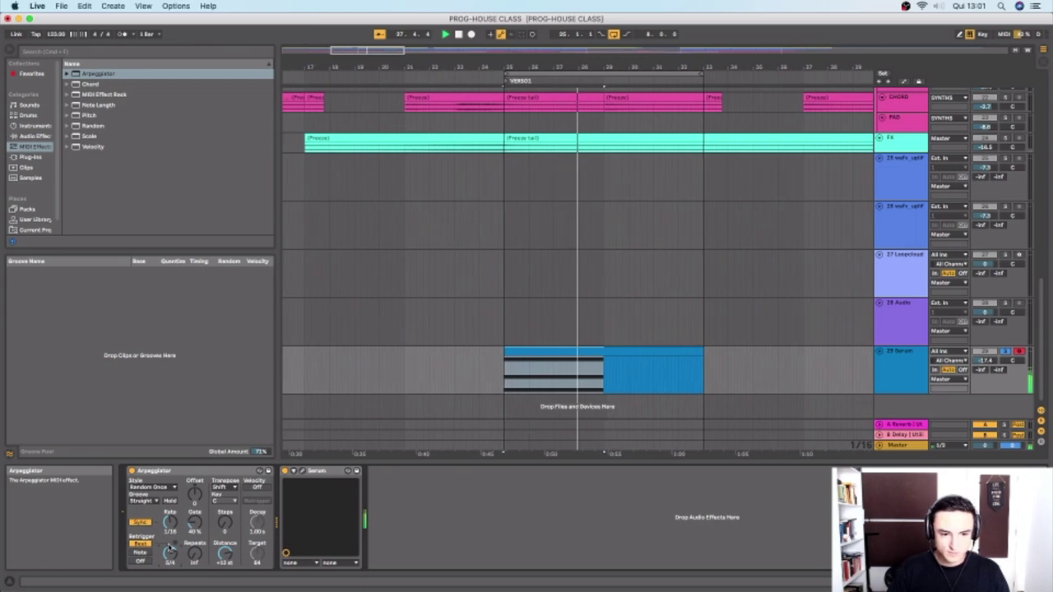
pyautogui.click(145, 553)
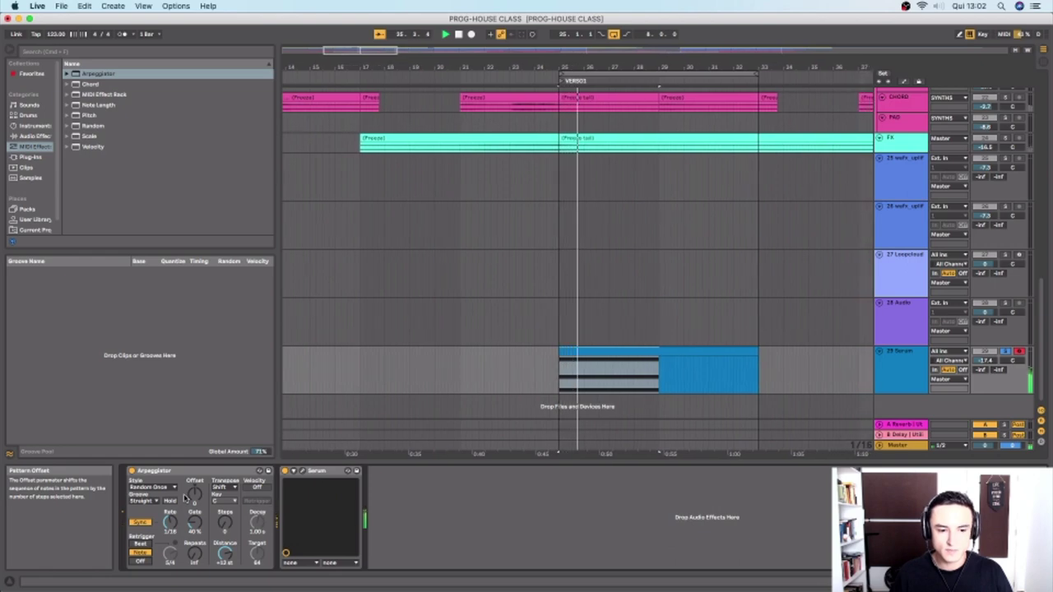
pyautogui.click(141, 543)
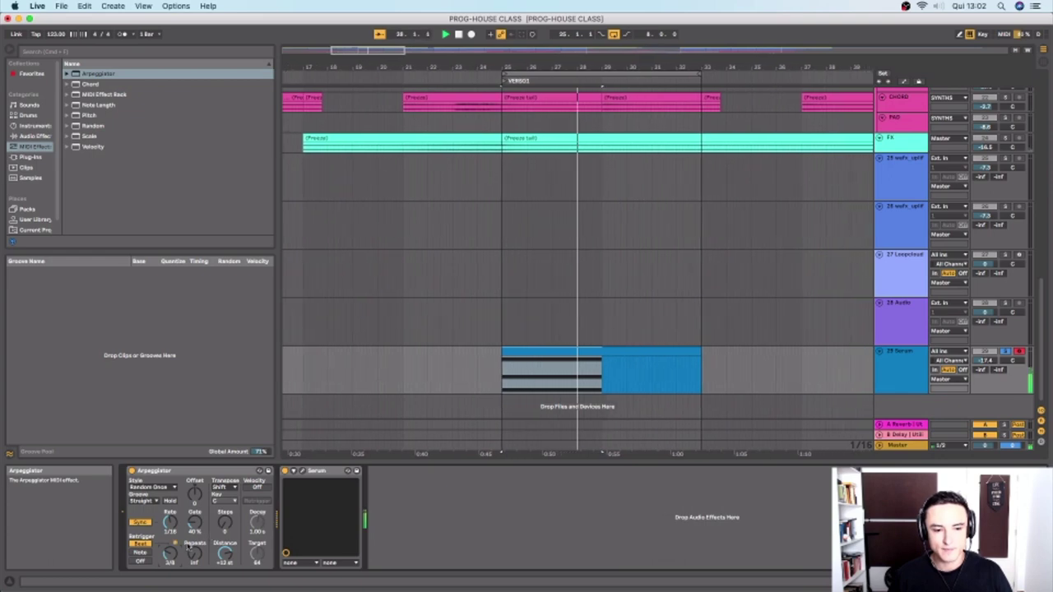
pyautogui.press('space')
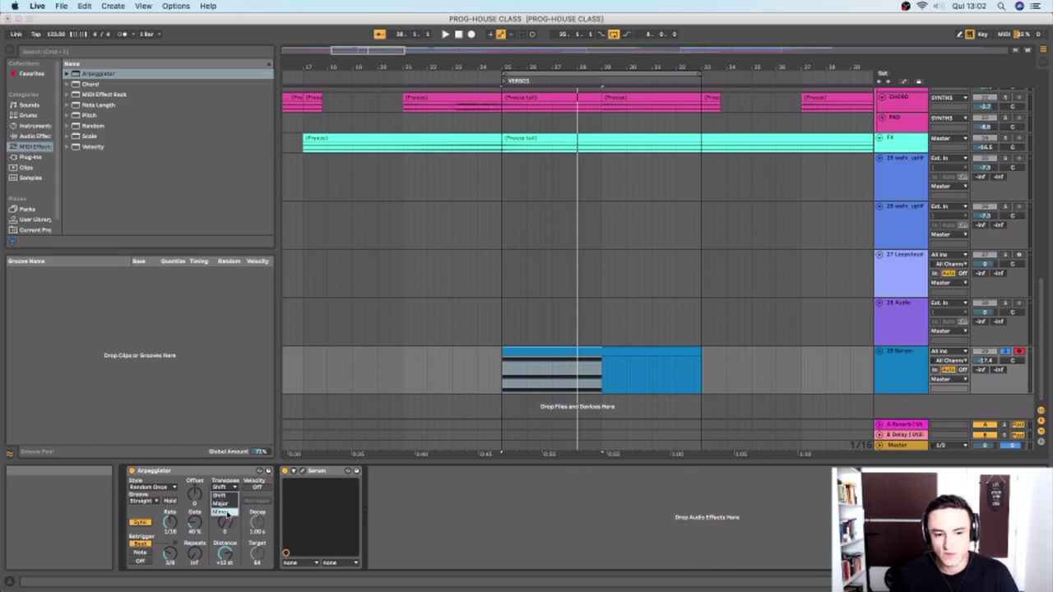
# Step: Set the Arpeggiator's Transpose mode to Minor in the key of G with 1 step, and audition the Serum clip
pyautogui.click(228, 513)
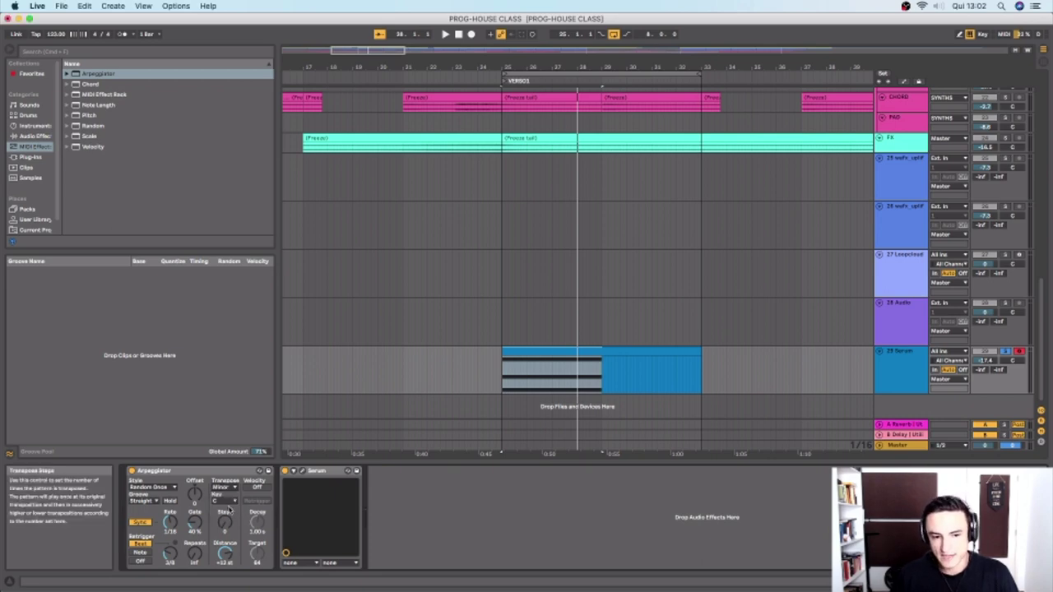
pyautogui.click(229, 502)
pyautogui.click(230, 461)
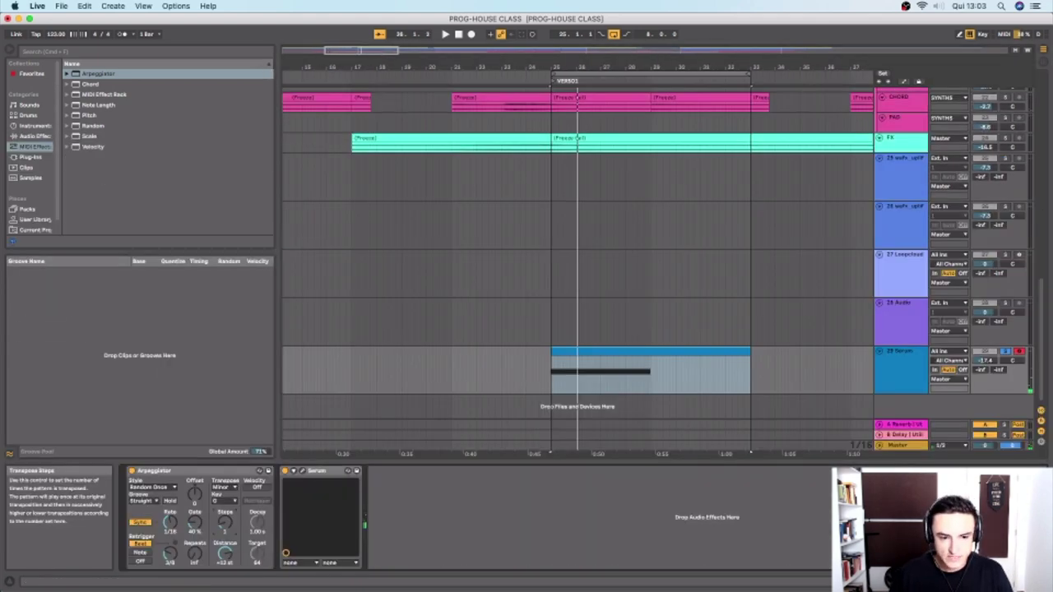
pyautogui.press('space')
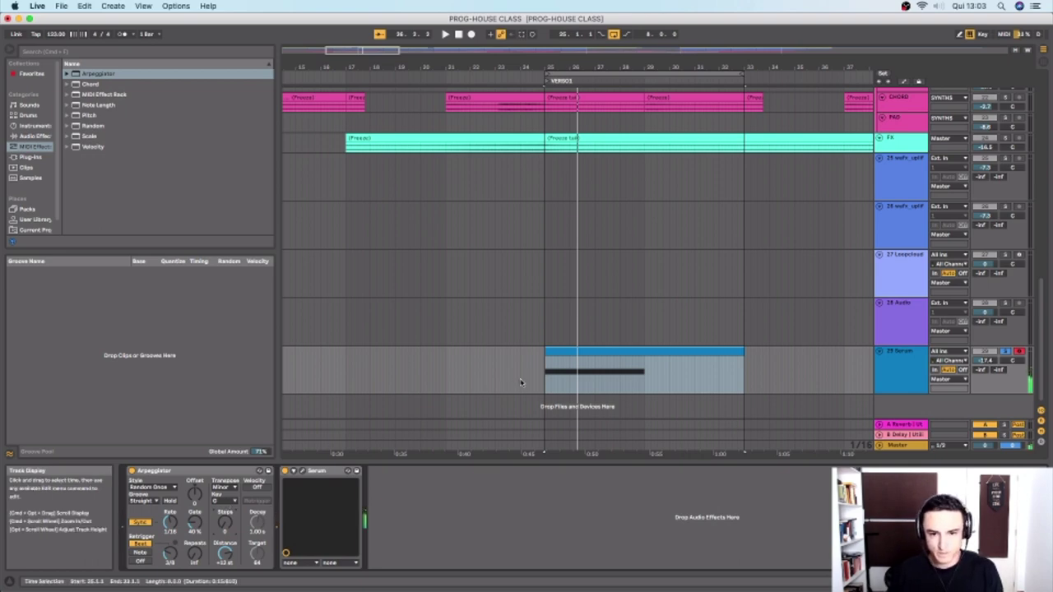
# Step: Open the Serum clip, copy the G3 note to A#3, C#4, D#4 and E4, and play the five-note chord
pyautogui.doubleClick(555, 360)
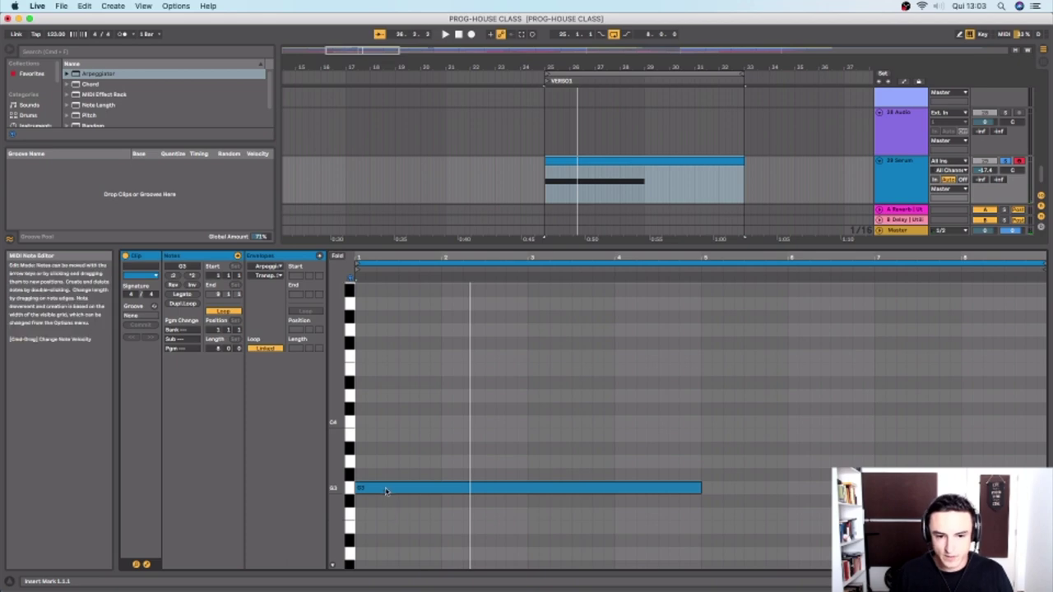
pyautogui.moveTo(376, 487); pyautogui.dragTo(385, 370)
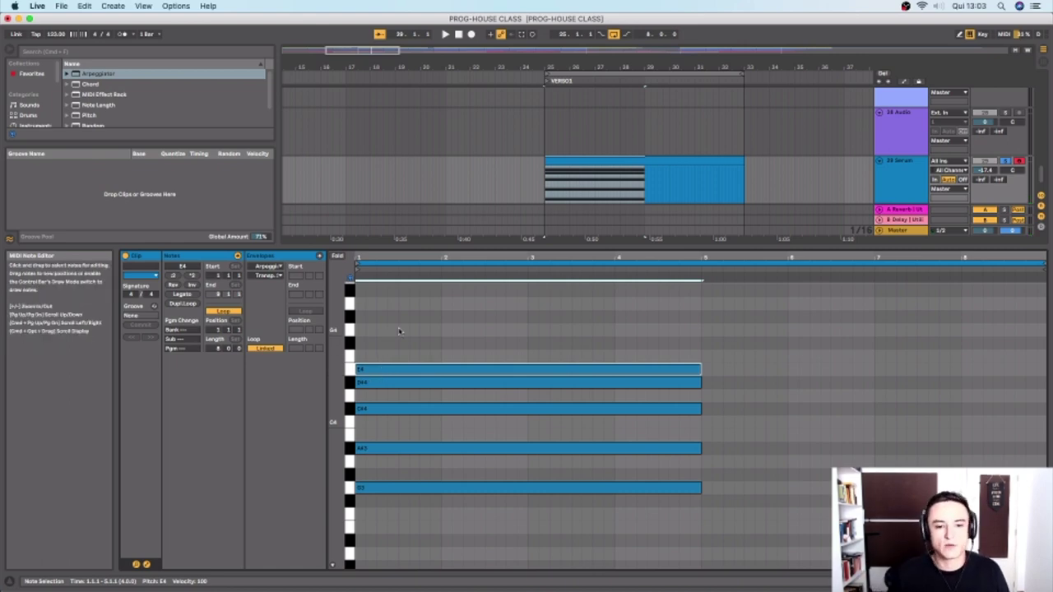
pyautogui.moveTo(399, 329); pyautogui.dragTo(434, 527)
pyautogui.click(409, 470)
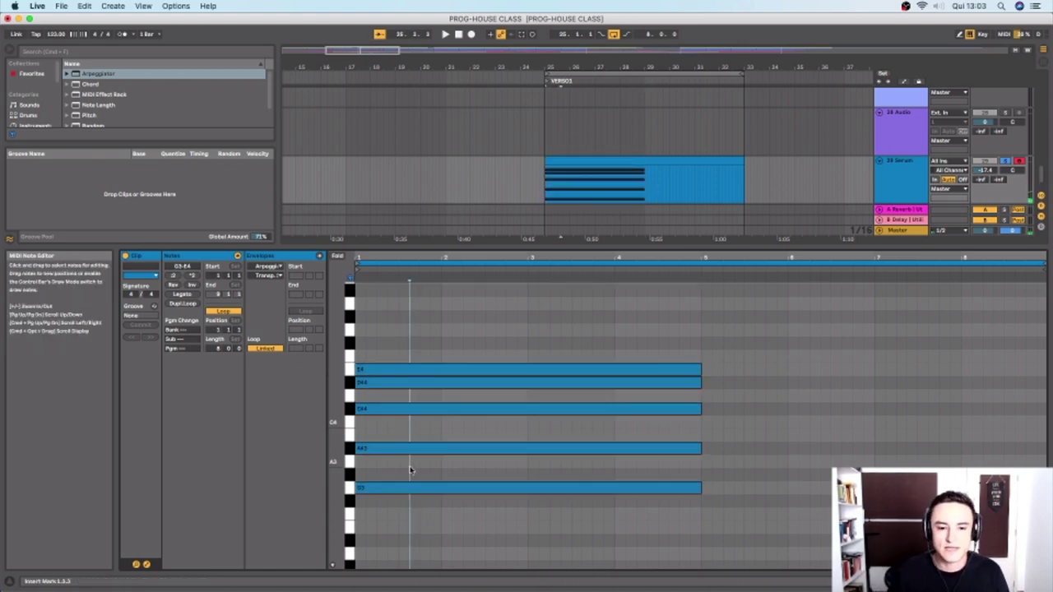
pyautogui.press('space')
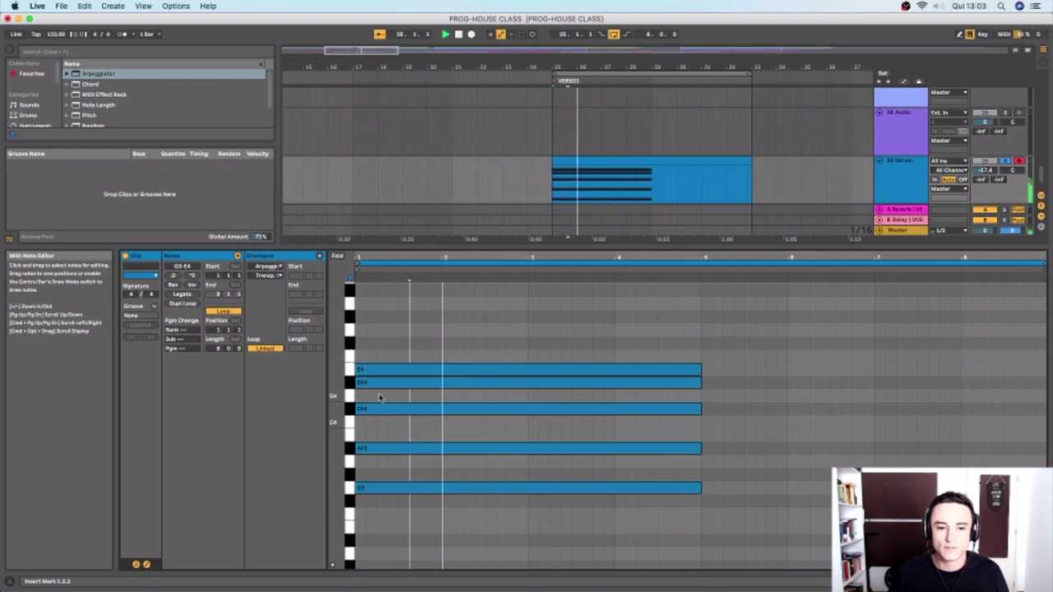
# Step: Raise the chord's top note from E4 to F#4 during playback, and stop playback
pyautogui.click(394, 371)
pyautogui.press('Up')
pyautogui.press('Up')
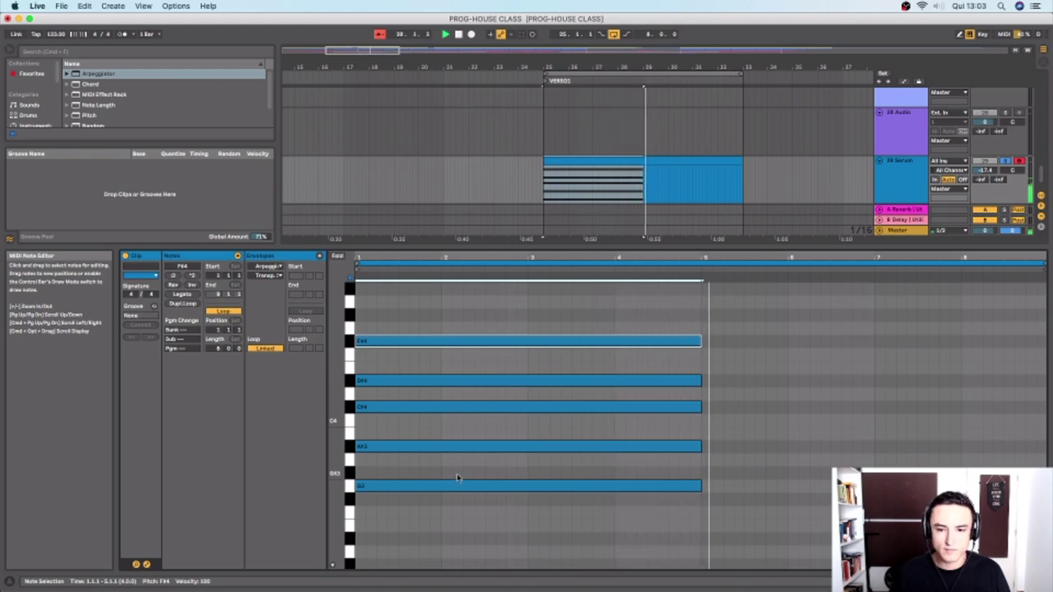
pyautogui.press('space')
# Step: Delete the four notes above G3, and copy the G3 note up to G#3
pyautogui.moveTo(458, 476); pyautogui.dragTo(415, 327)
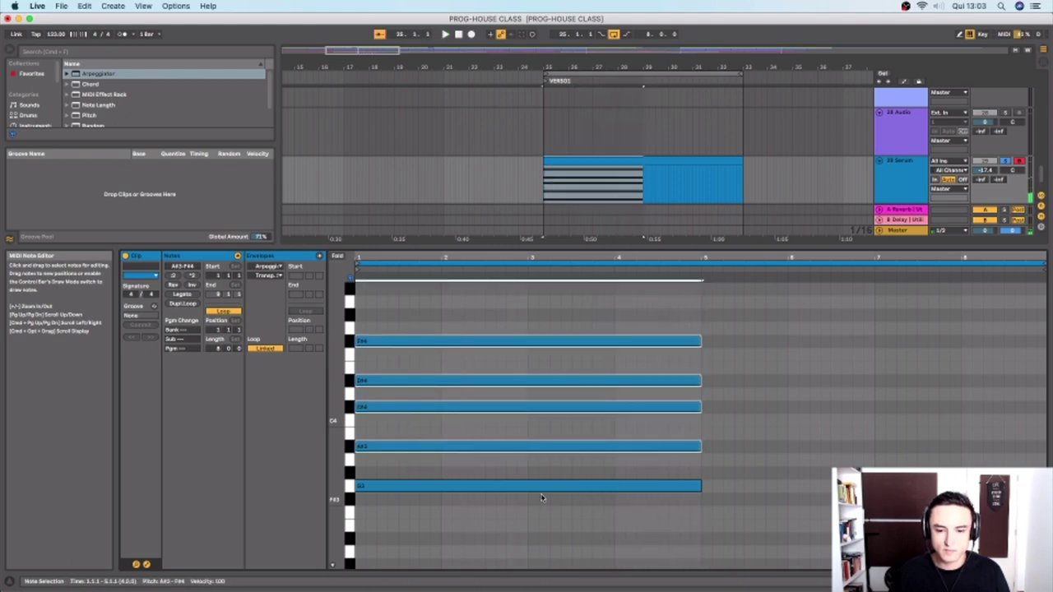
pyautogui.press('Delete')
pyautogui.click(414, 485)
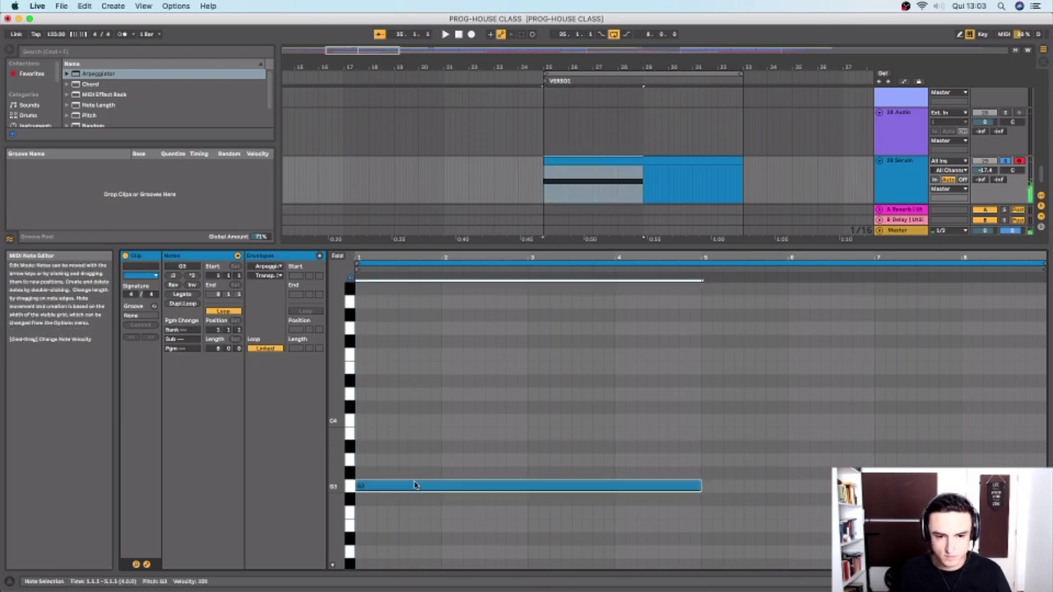
pyautogui.moveTo(415, 482); pyautogui.dragTo(415, 477)
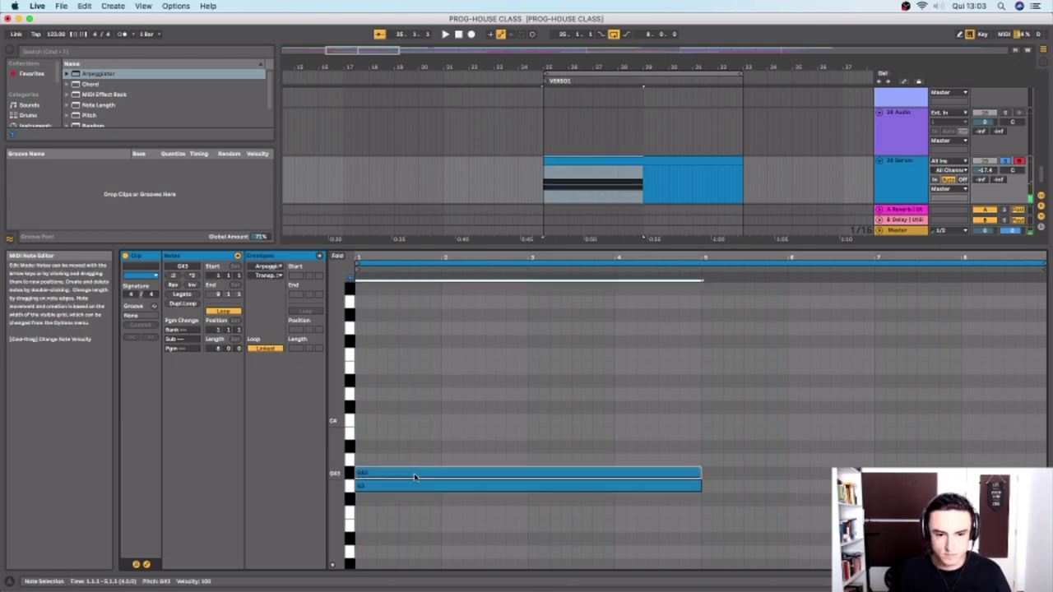
# Step: Play the clip while moving the upper note to A3, and extend the notes upward to C4
pyautogui.press('space')
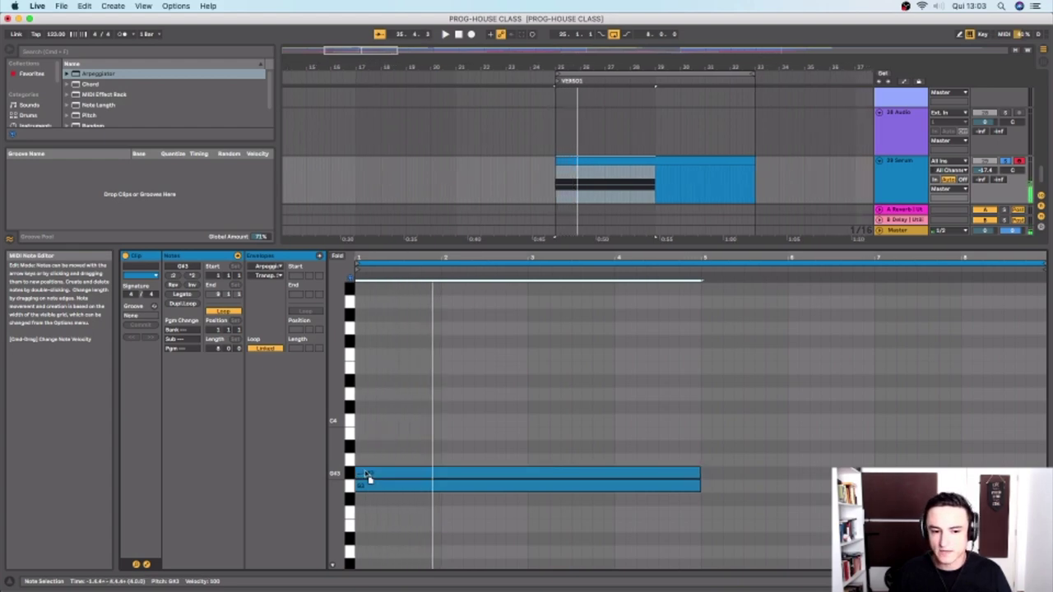
pyautogui.moveTo(365, 475); pyautogui.dragTo(365, 463)
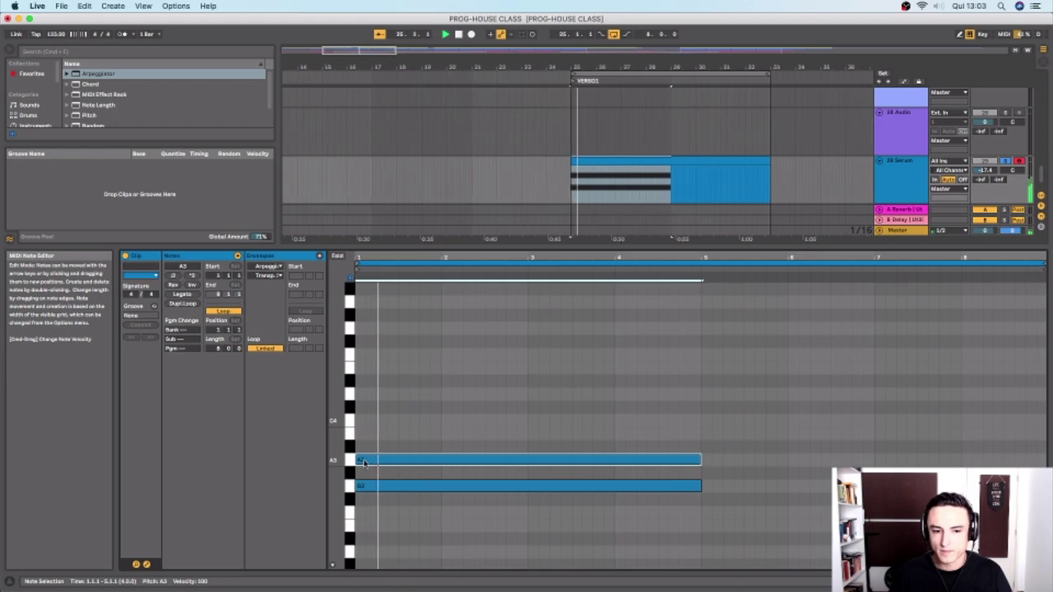
pyautogui.moveTo(367, 463); pyautogui.dragTo(371, 423)
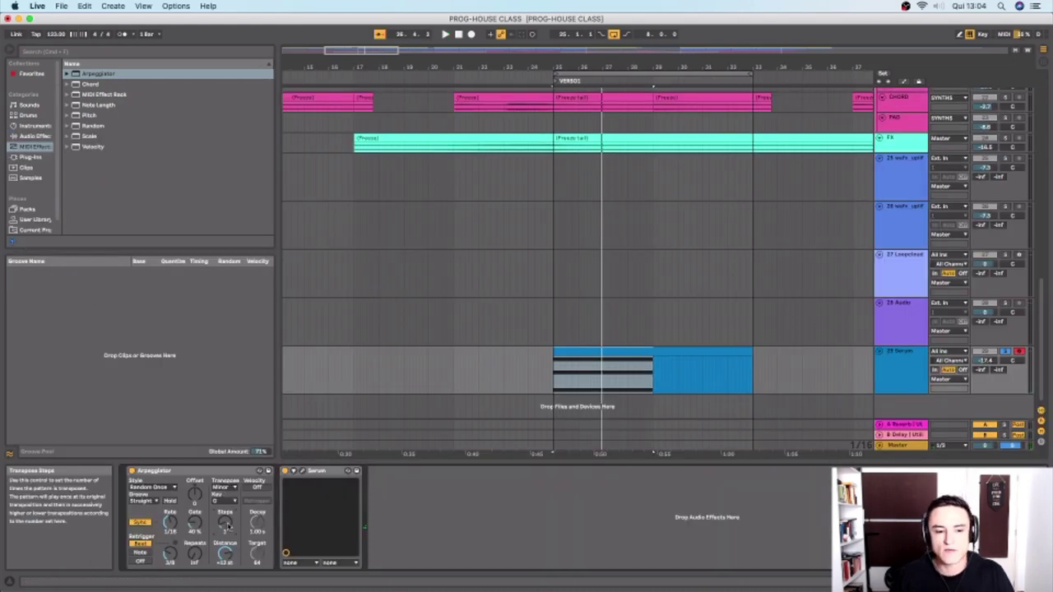
# Step: Audition different transpose Steps and Distance settings on the Arpeggiator, ending on 2 steps at +12 st
pyautogui.press('space')
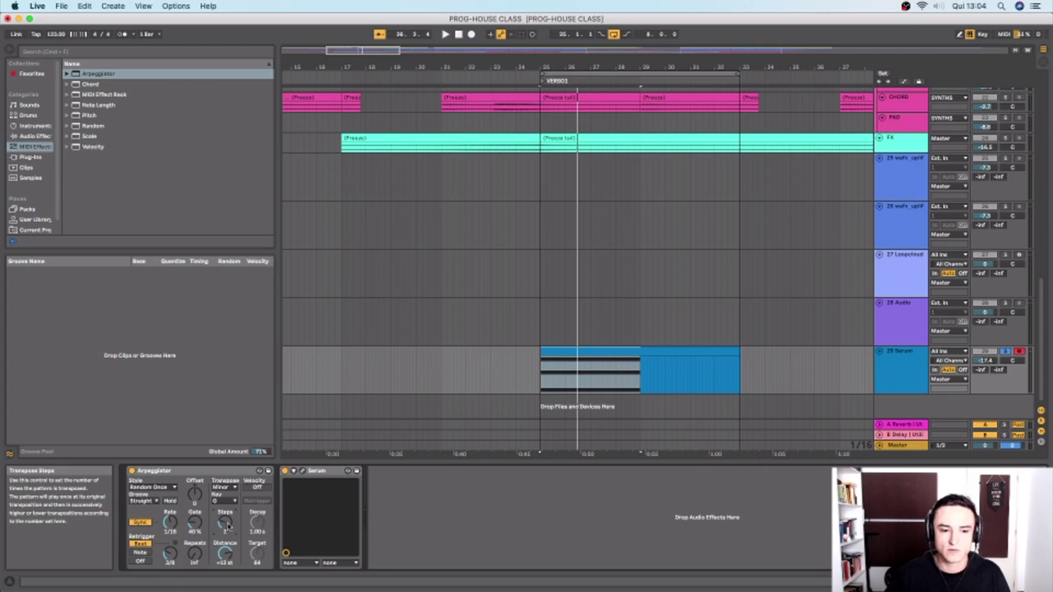
pyautogui.press('space')
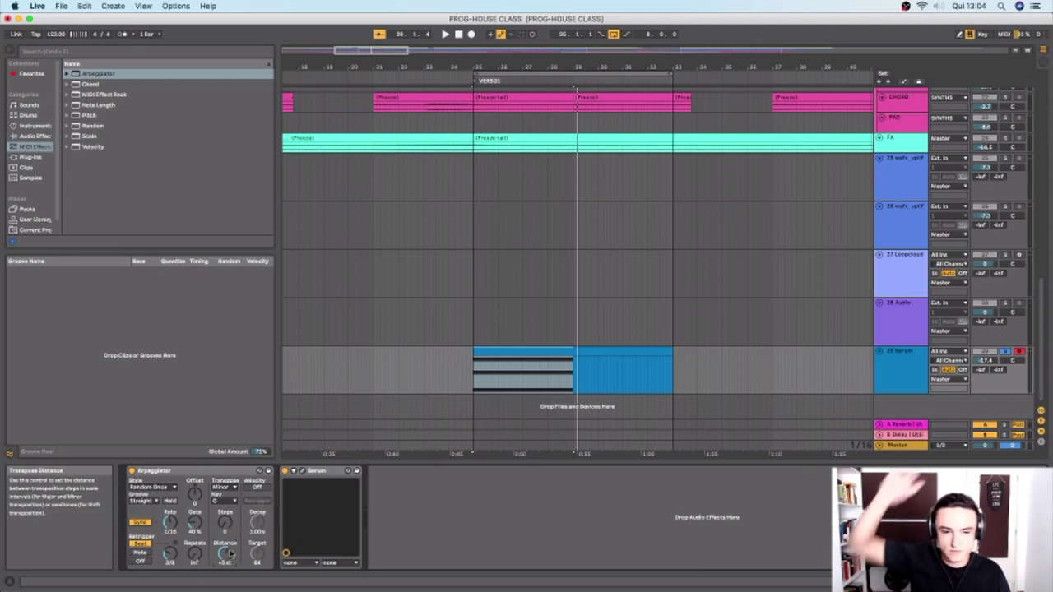
pyautogui.press('space')
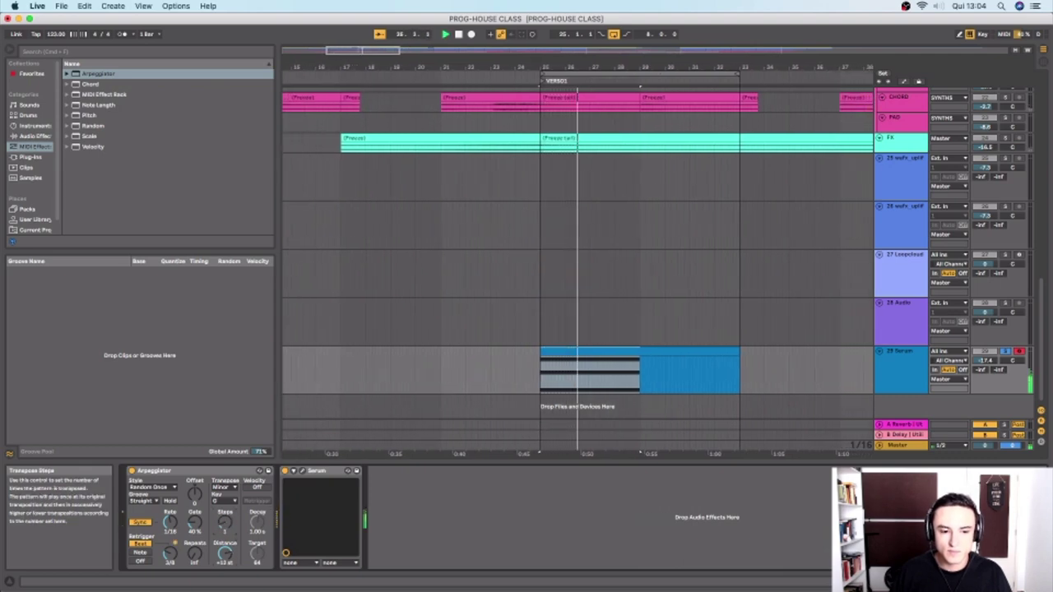
pyautogui.moveTo(225, 522); pyautogui.dragTo(225, 514)
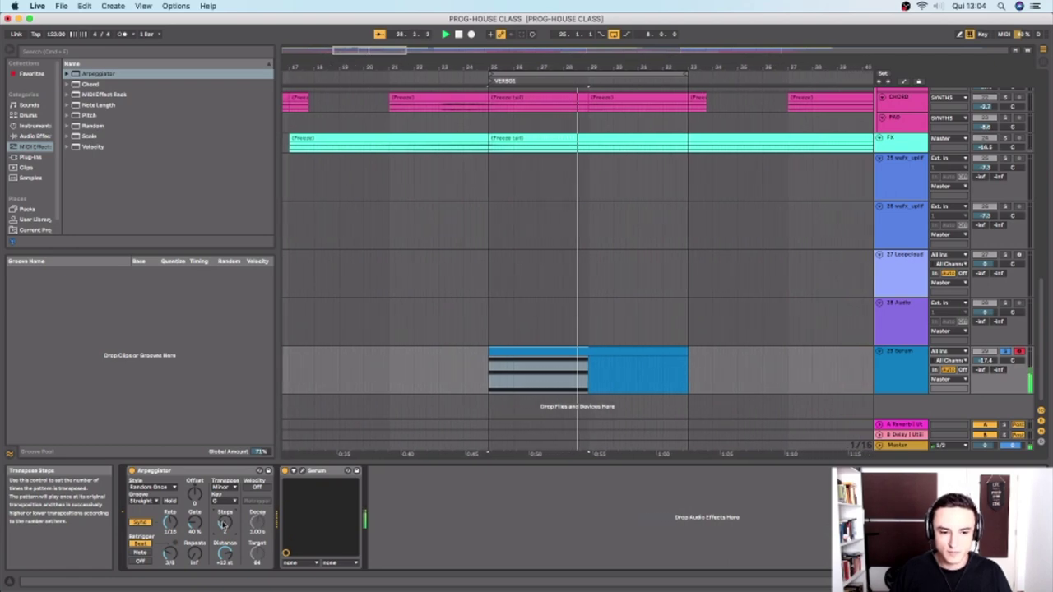
# Step: Return Transpose to Shift, and turn on the Arpeggiator's Velocity with Target 0 and Decay 1.80 s while auditioning the clip
pyautogui.click(254, 488)
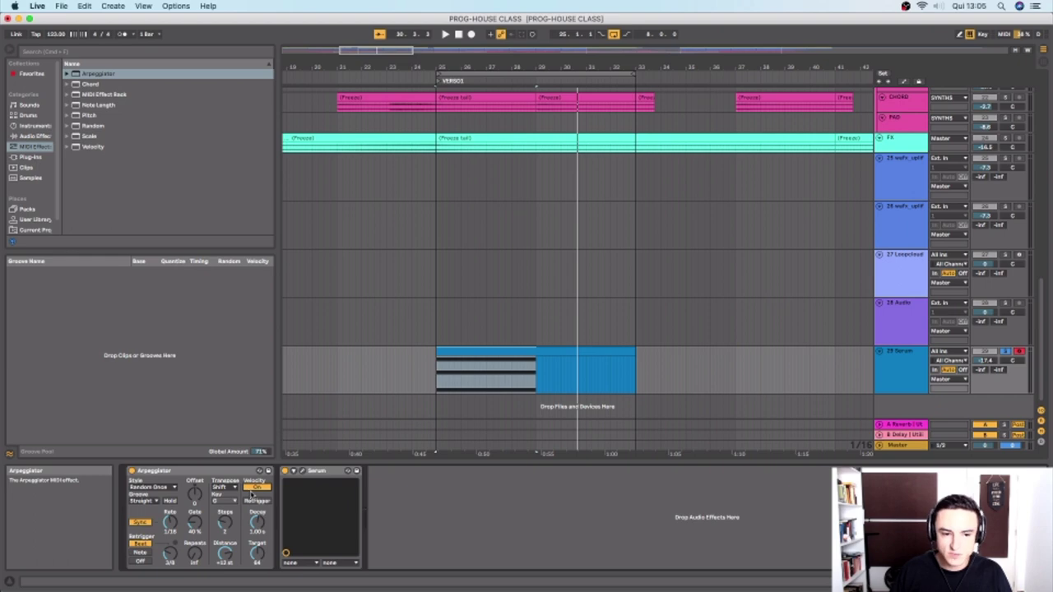
pyautogui.press('space')
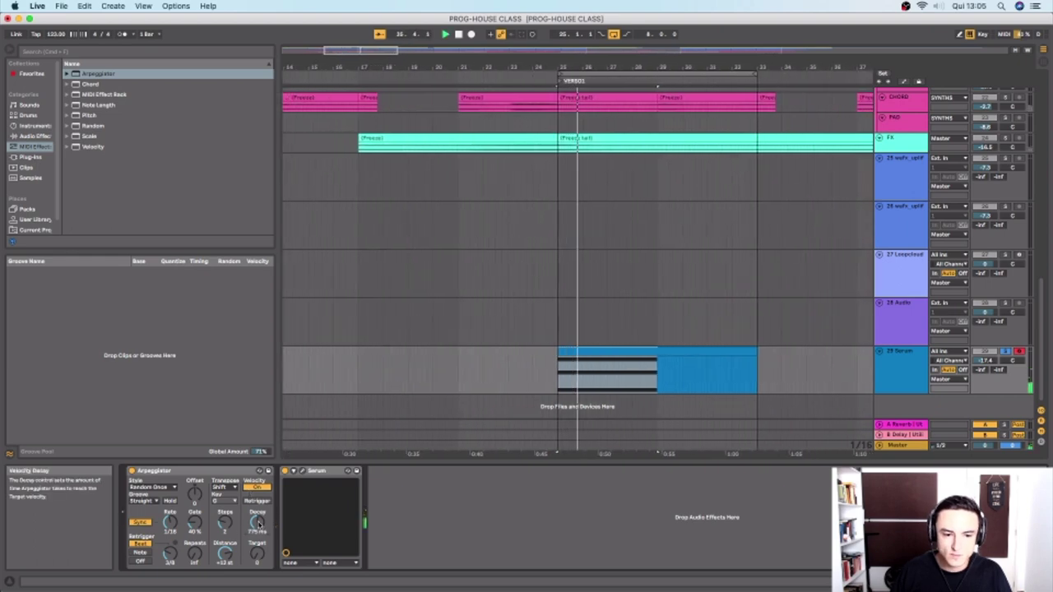
pyautogui.moveTo(258, 524); pyautogui.dragTo(259, 509)
pyautogui.press('space')
pyautogui.press('space')
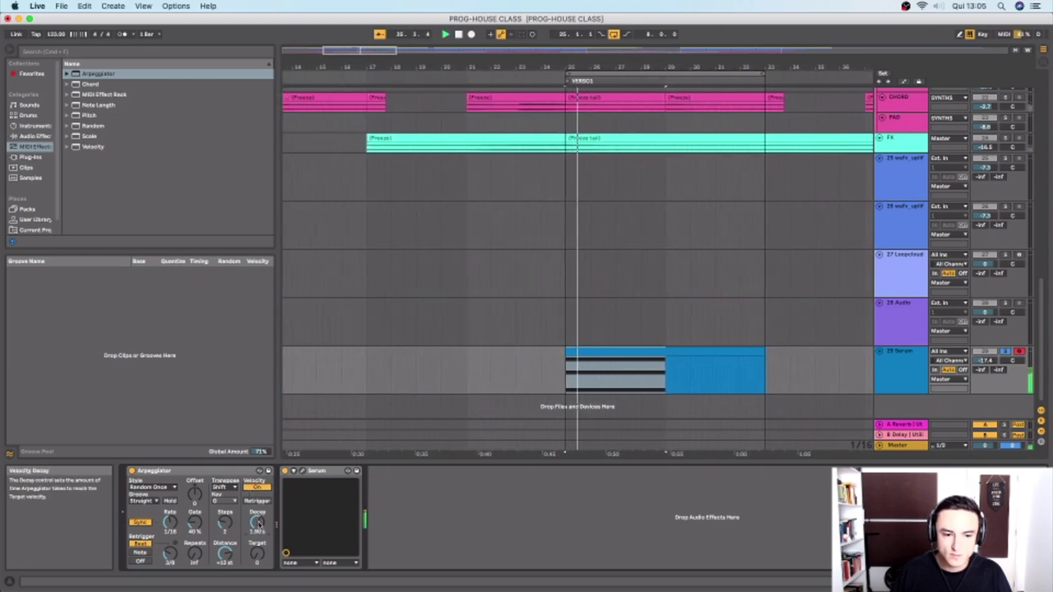
# Step: Set the Arpeggiator's Retrigger mode to Off, and vary the velocity Decay during playback, reaching 2.18 s
pyautogui.click(142, 560)
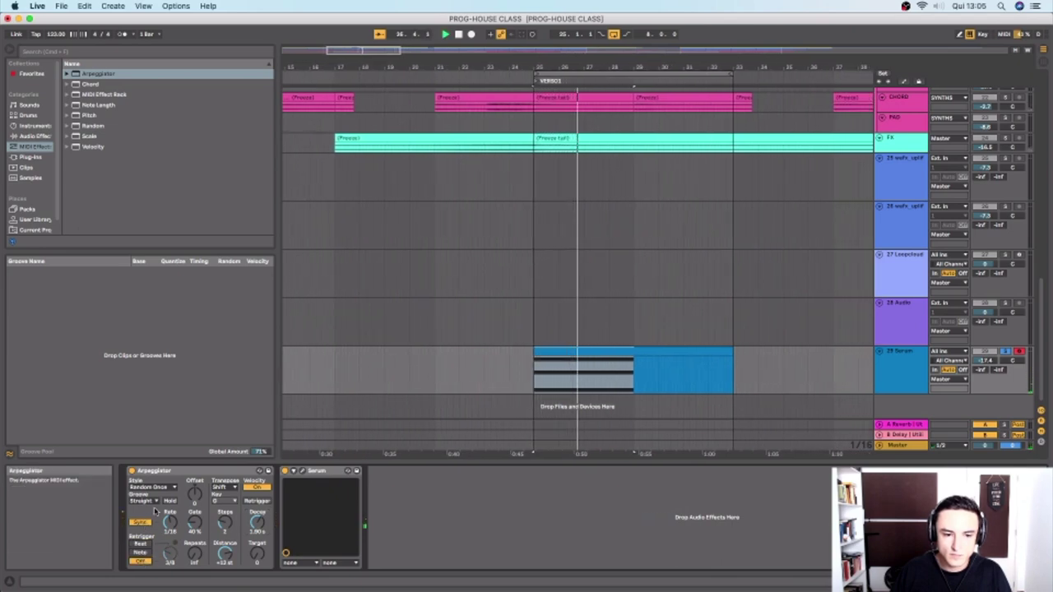
pyautogui.moveTo(255, 527); pyautogui.dragTo(255, 527)
pyautogui.press('space')
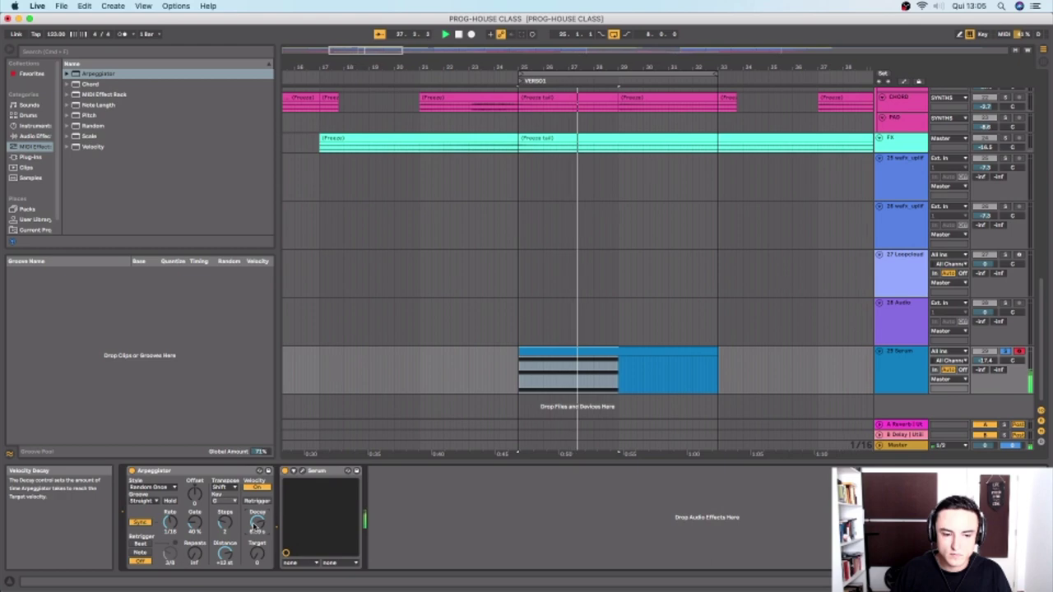
pyautogui.moveTo(254, 527); pyautogui.dragTo(254, 535)
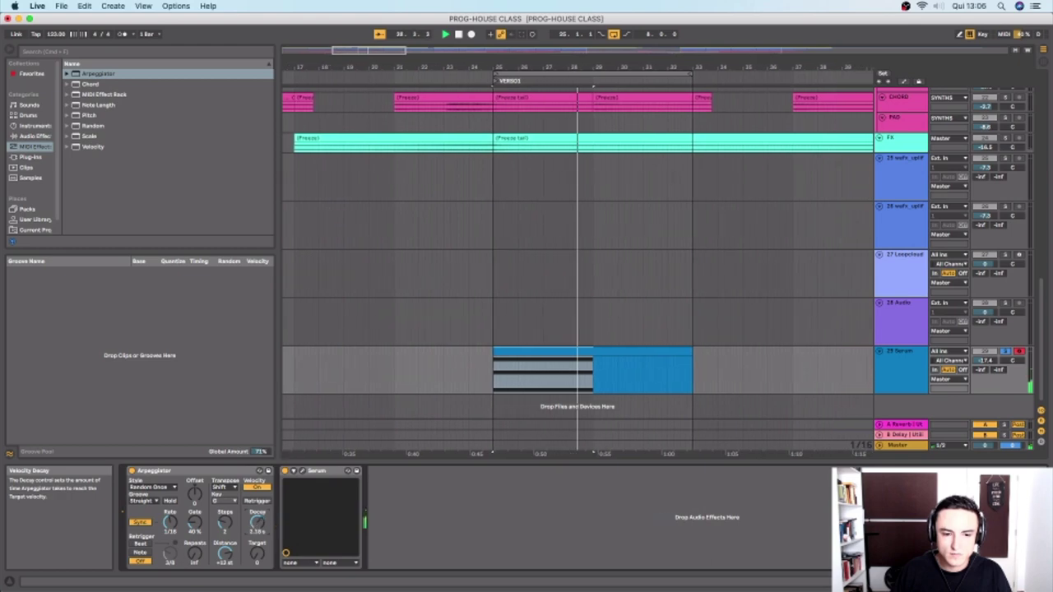
# Step: Play the clip with the velocity Decay at 1.80 s, and enable the velocity Retrigger
pyautogui.press('space')
pyautogui.press('space')
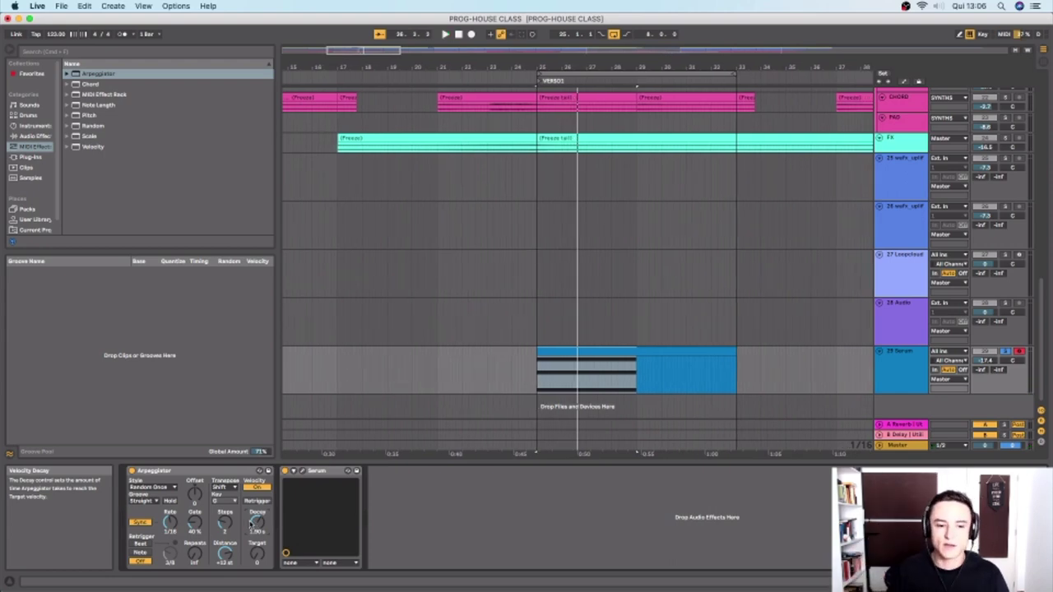
pyautogui.press('space')
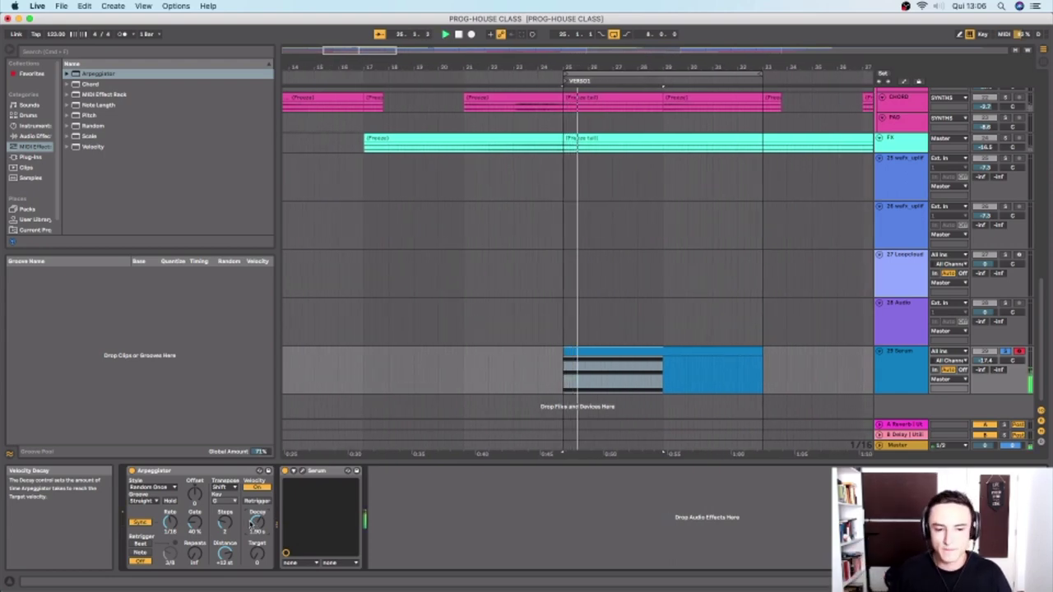
pyautogui.click(256, 502)
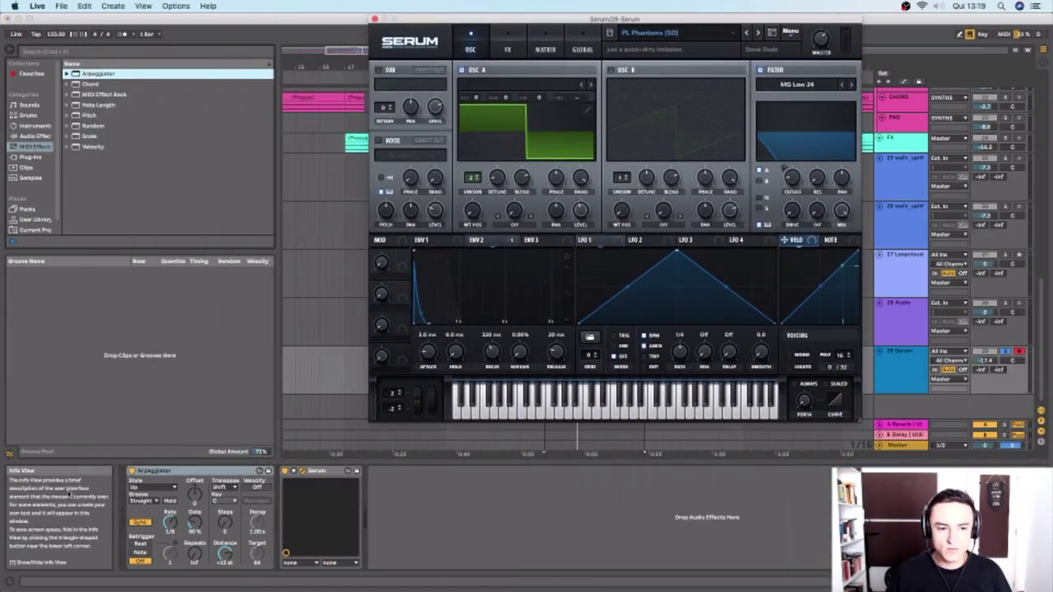
# Step: Bypass the Arpeggiator to hear the chord without it, and close the Serum plug-in window
pyautogui.click(131, 471)
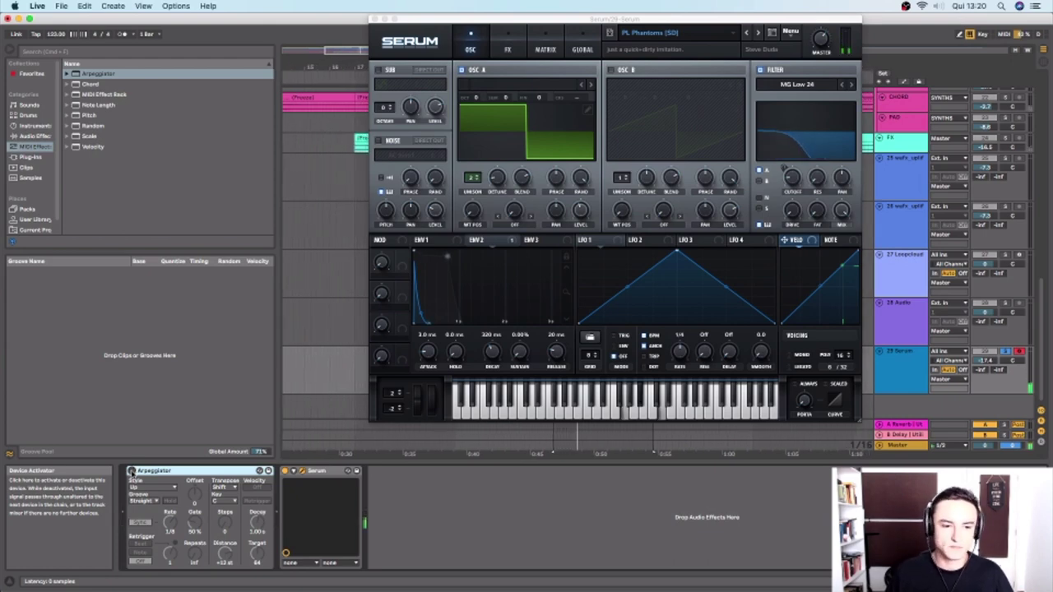
pyautogui.click(374, 19)
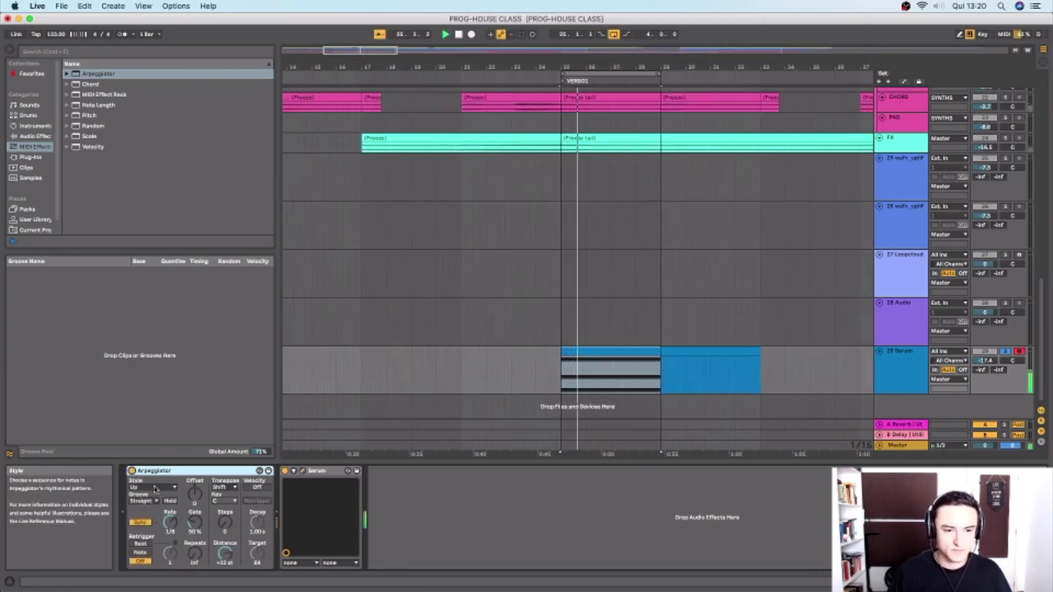
# Step: Set the Arpeggiator's style to Random Once, Rate to 1/16 and Gate to 93% during playback
pyautogui.click(154, 488)
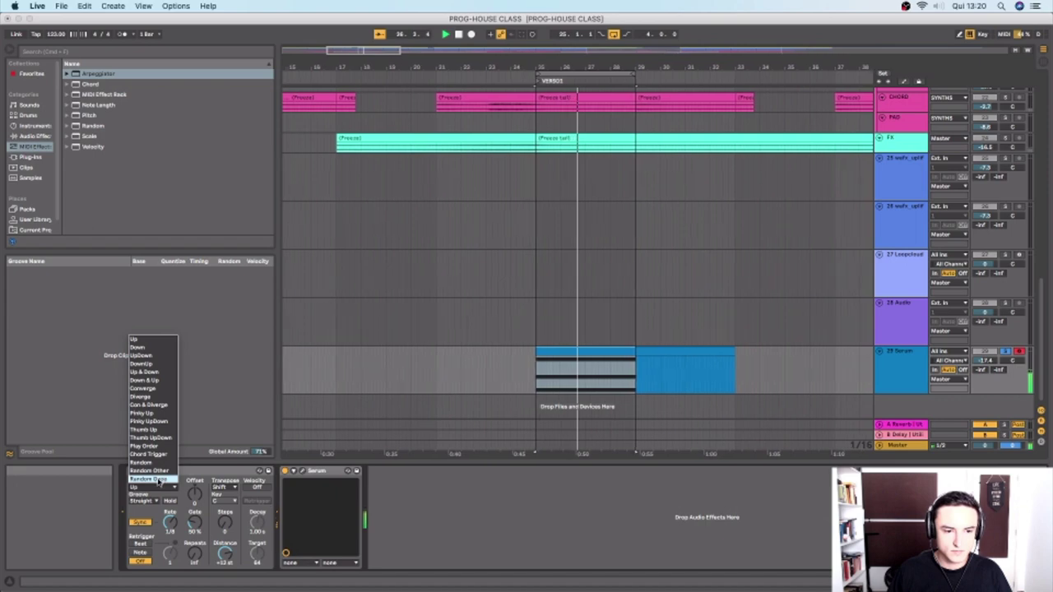
pyautogui.click(158, 480)
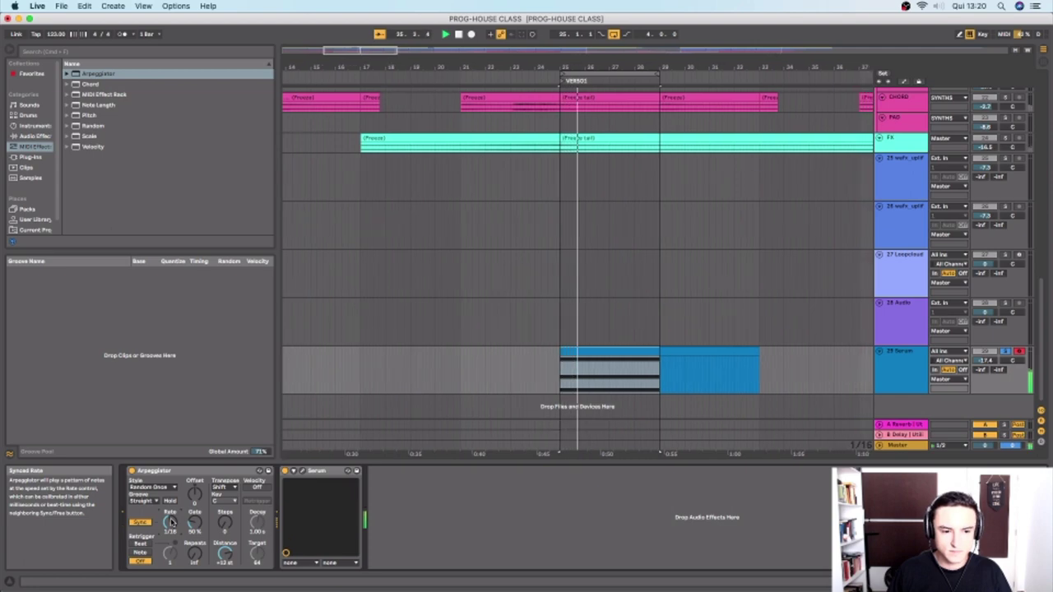
pyautogui.moveTo(195, 522)
pyautogui.mouseDown()
pyautogui.moveTo(195, 479)
pyautogui.moveTo(194, 507)
pyautogui.mouseUp()
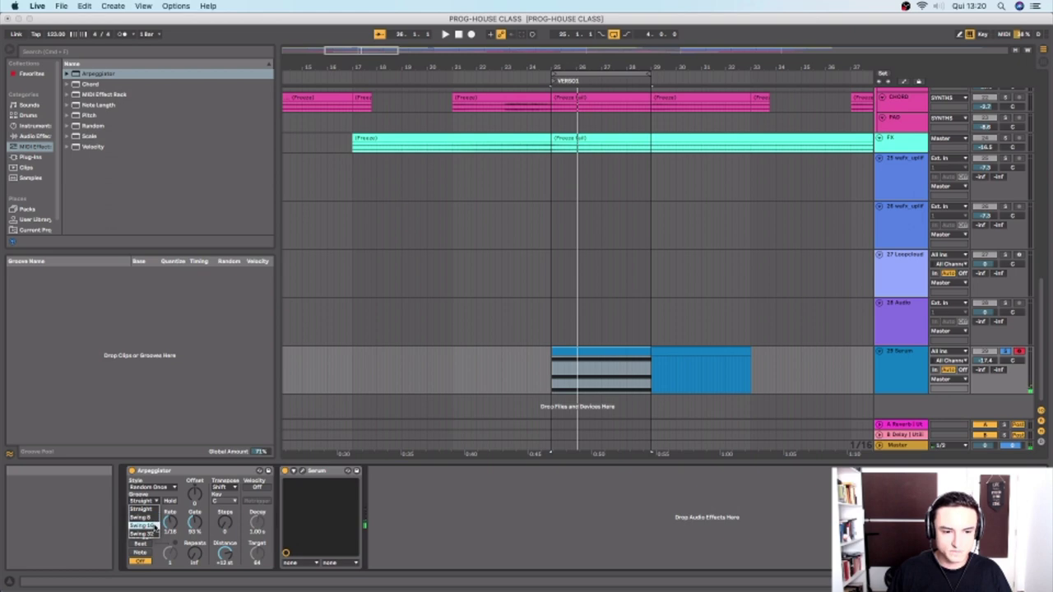
# Step: Audition the Swing 16 groove at 1/8 and 1/16 rates, and return the groove to Straight
pyautogui.click(143, 525)
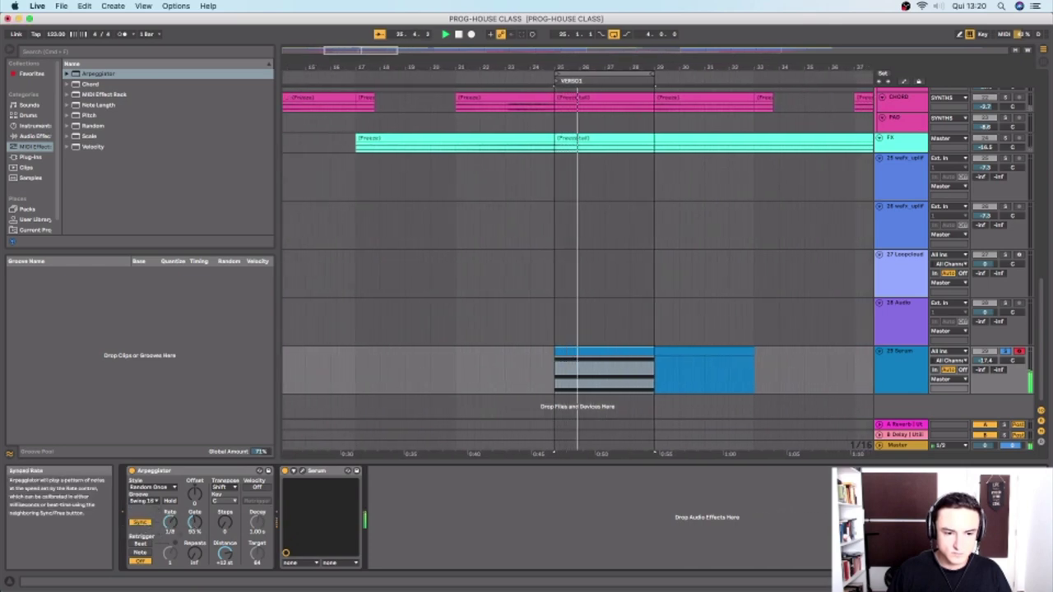
pyautogui.click(146, 500)
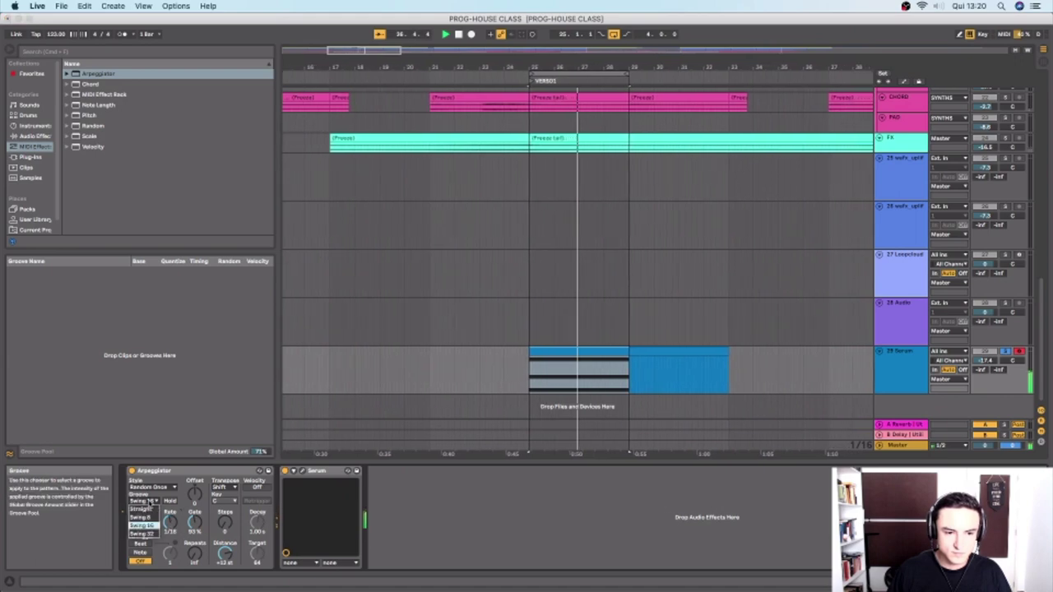
pyautogui.click(146, 509)
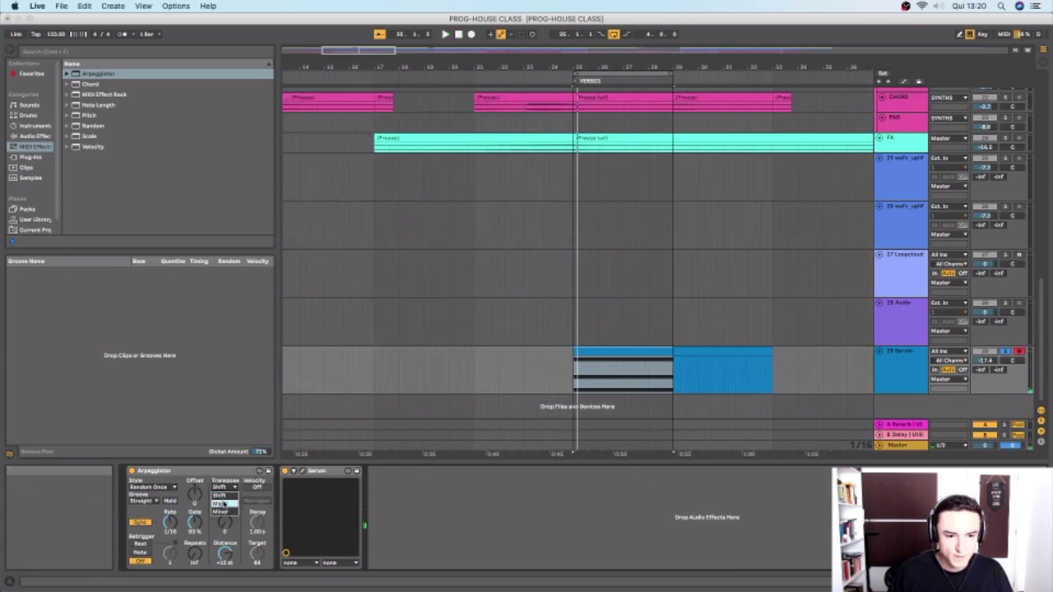
# Step: Set the Arpeggiator's Transpose to Minor in the key of G with Steps at 1, and start playback
pyautogui.click(232, 512)
pyautogui.click(225, 501)
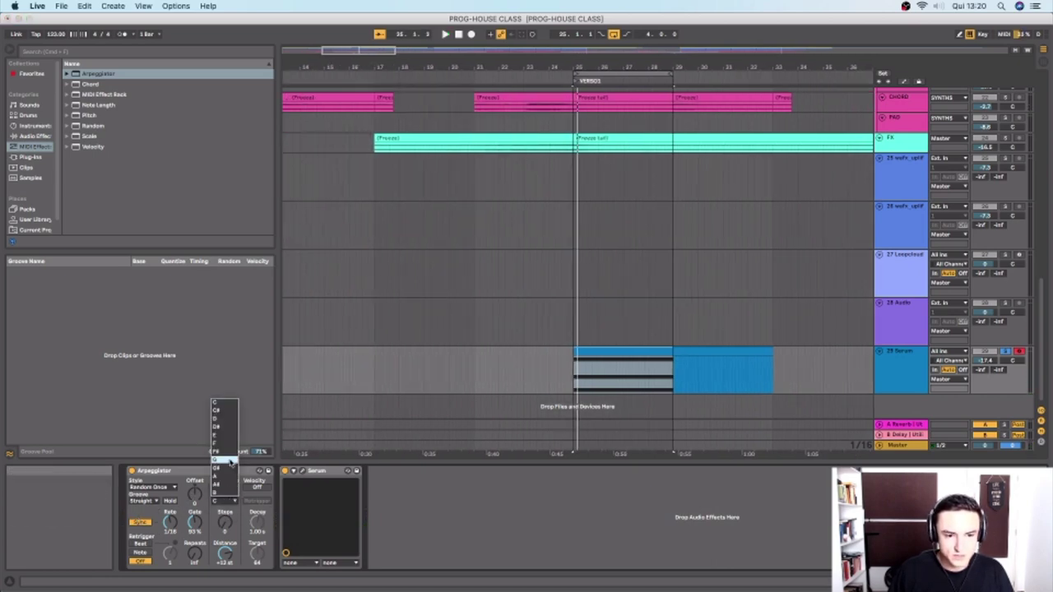
pyautogui.click(230, 462)
pyautogui.press('space')
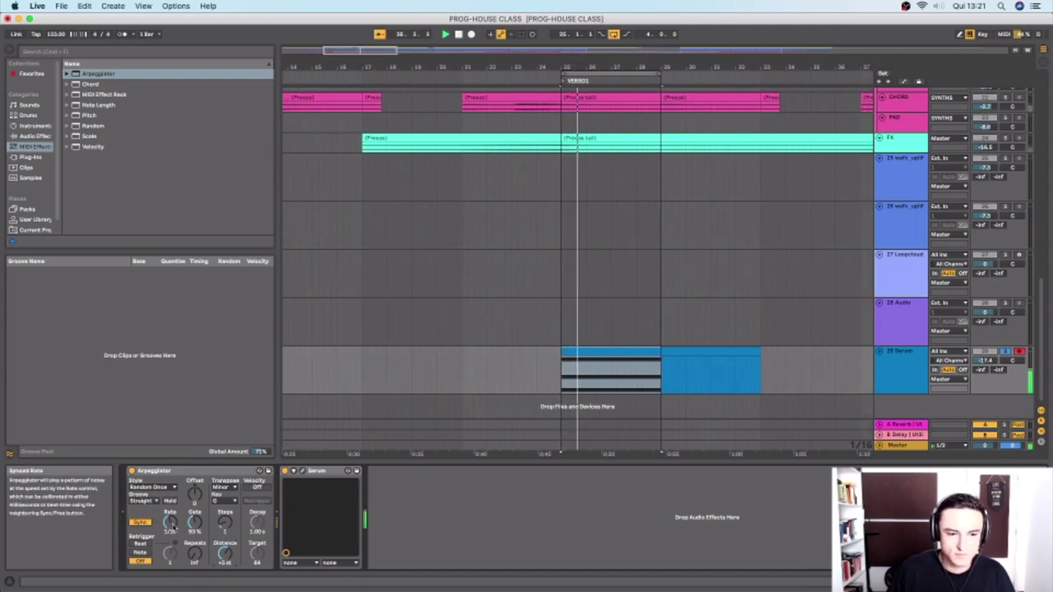
# Step: Audition the Arpeggiator's Random style during playback, and switch the style to Random Other
pyautogui.click(153, 488)
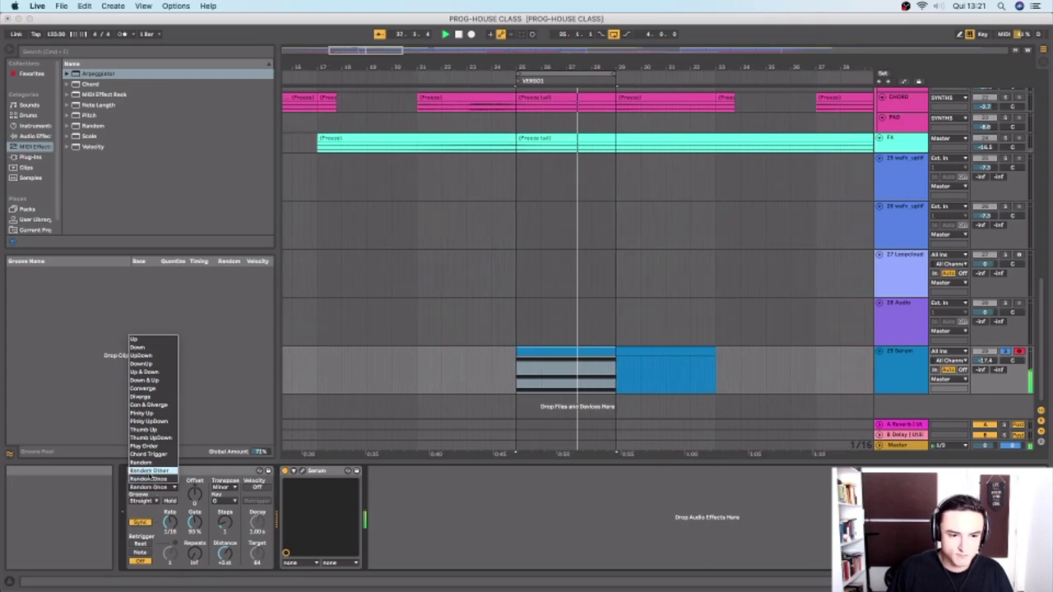
pyautogui.click(150, 464)
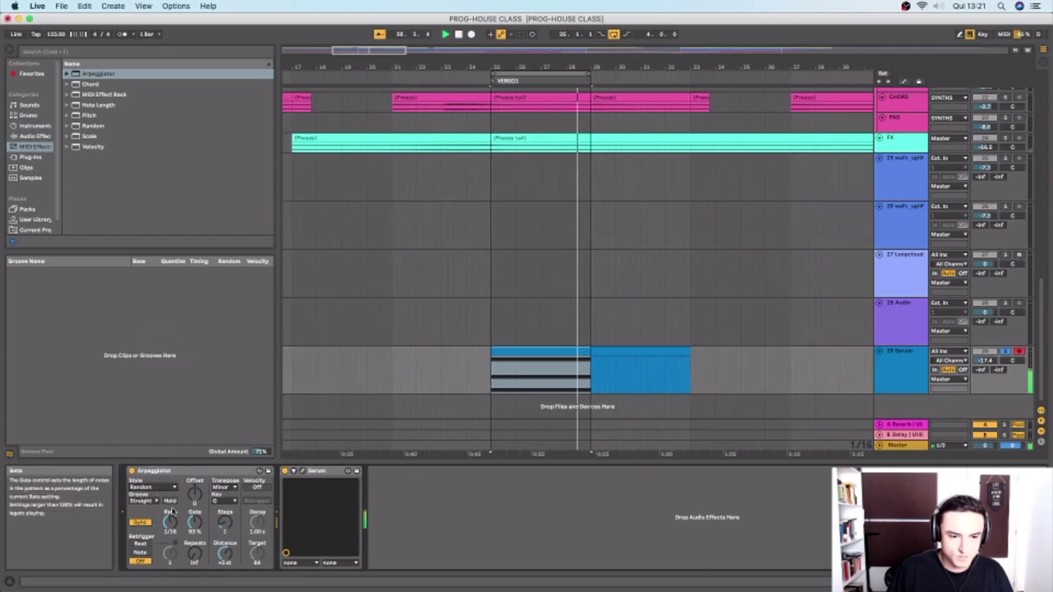
pyautogui.click(152, 488)
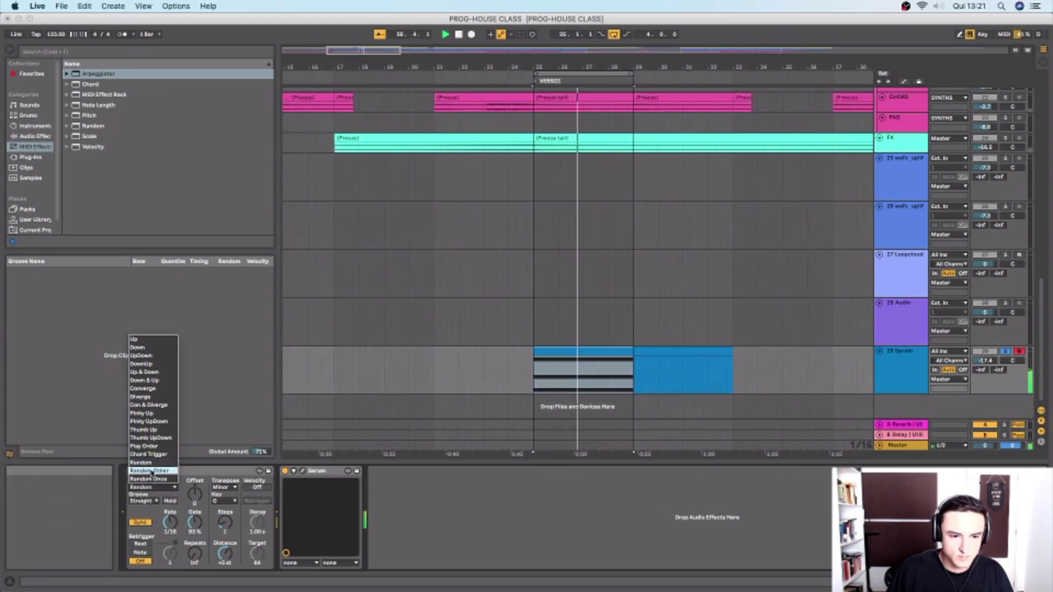
pyautogui.click(150, 470)
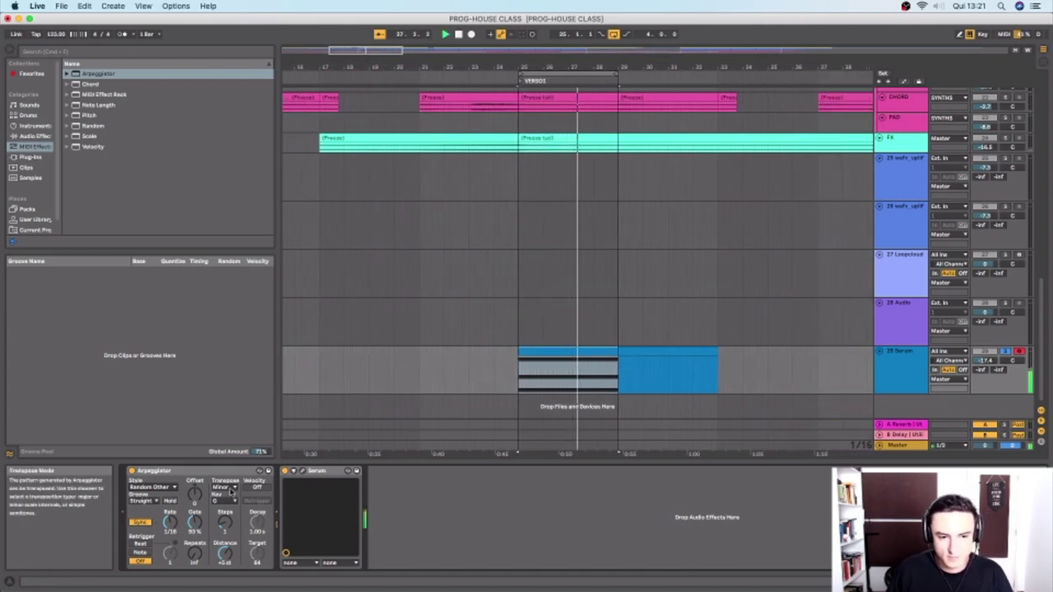
# Step: Extend the loop to eight bars, select the full chord progression clip on the Serum track and play it from its start
pyautogui.click(531, 350)
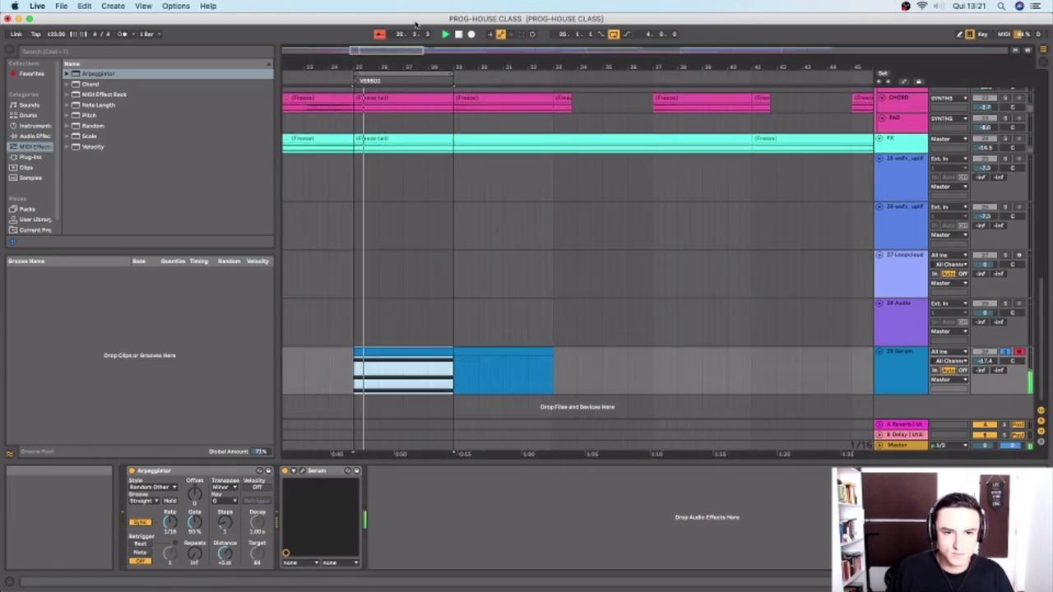
pyautogui.moveTo(453, 80); pyautogui.dragTo(551, 84)
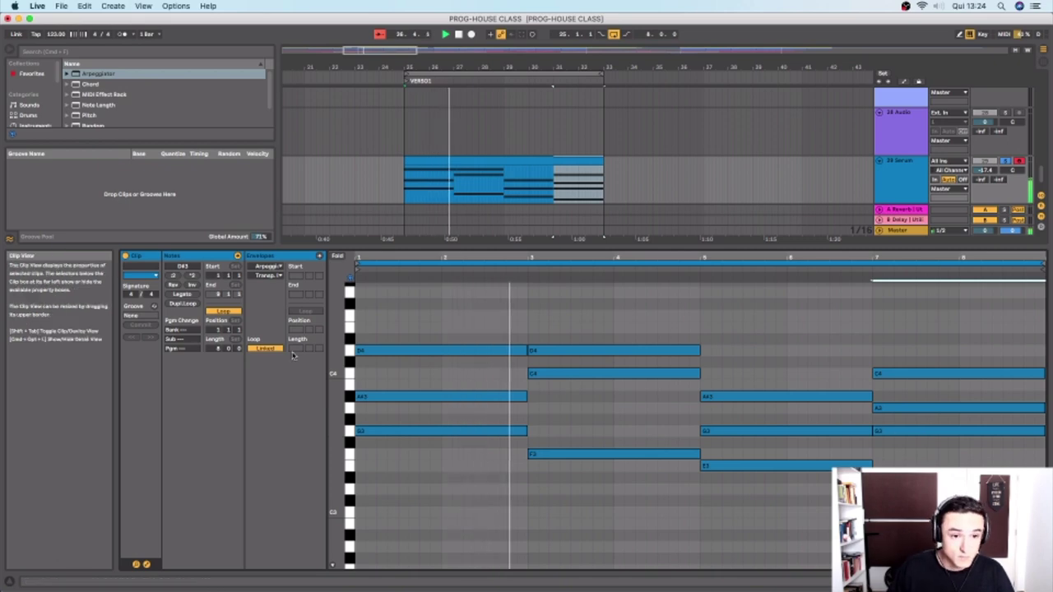
pyautogui.hotkey('shift', 'Tab')
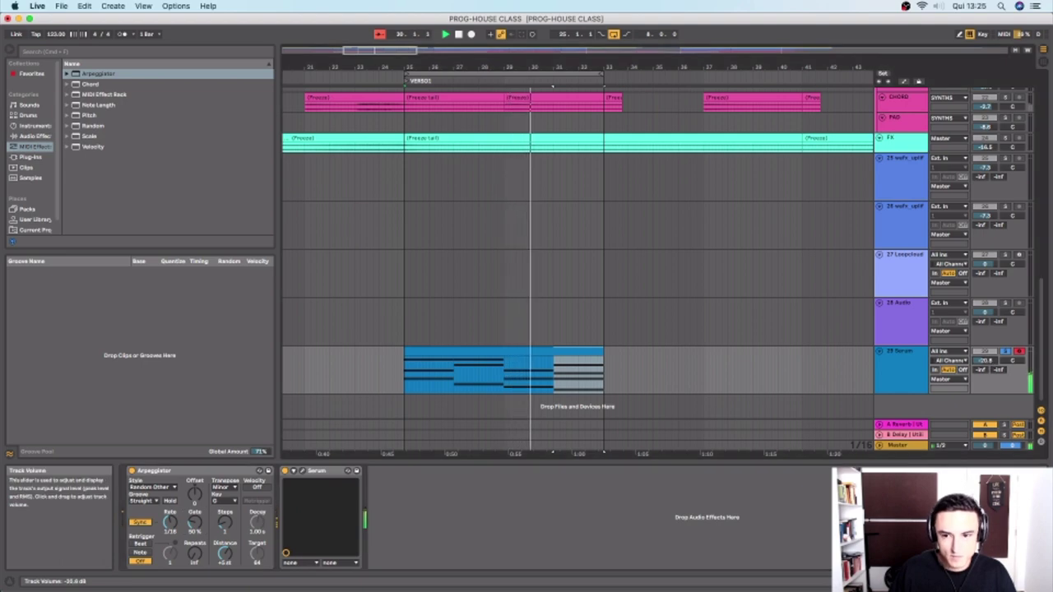
pyautogui.click(480, 350)
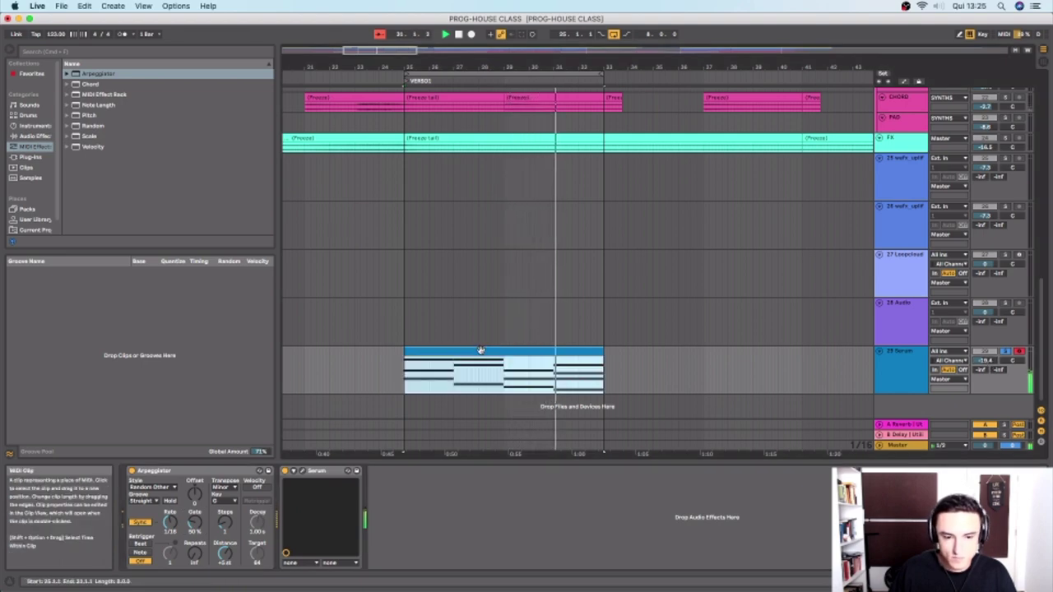
pyautogui.press('space')
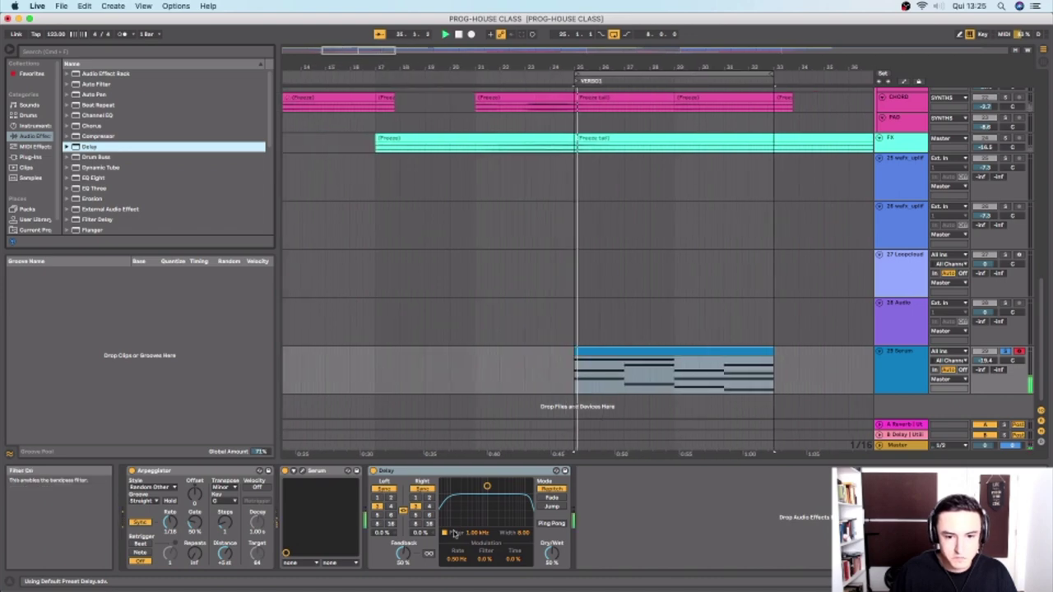
# Step: Set the Delay's filter to 1.87 kHz with a width of 2.85, and switch its mode to Fade
pyautogui.moveTo(487, 486); pyautogui.dragTo(493, 510)
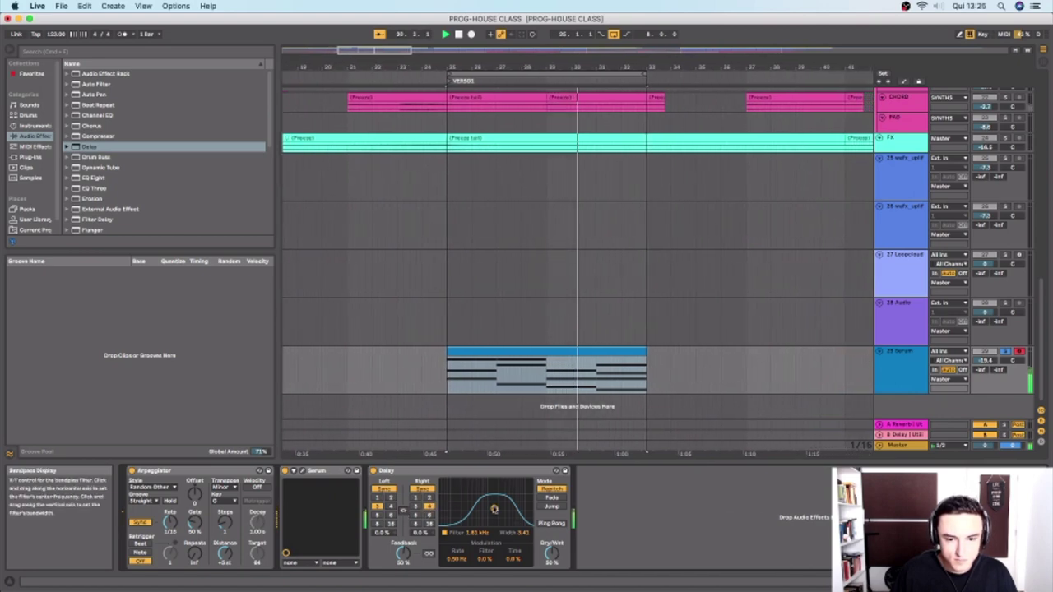
pyautogui.click(550, 499)
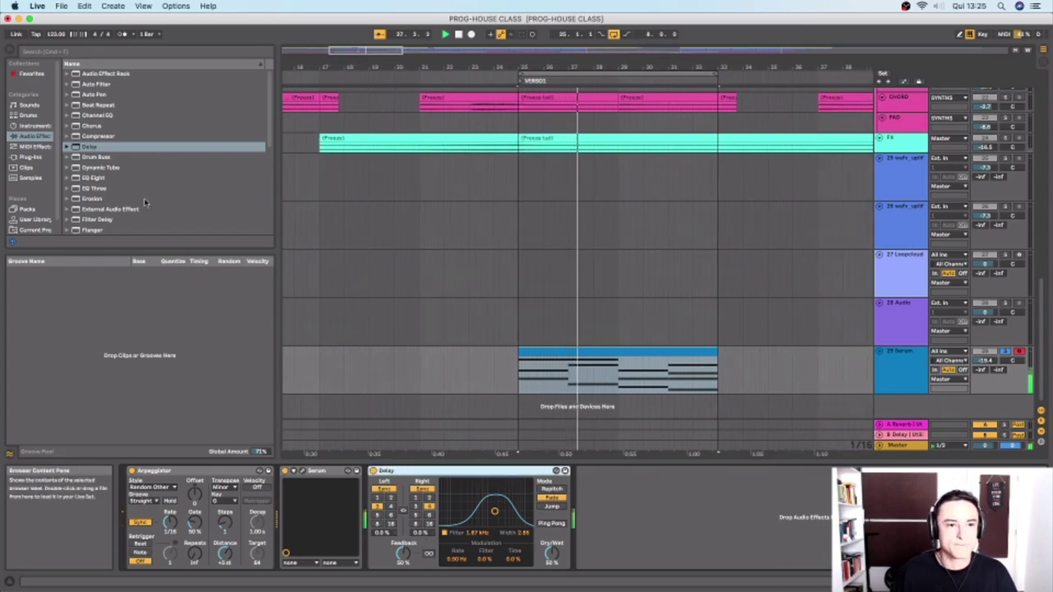
# Step: Add Auto Pan after the Delay with Amount at 87.5% and a tempo-synced Rate of 1/2
pyautogui.scroll(-3, 144, 200)
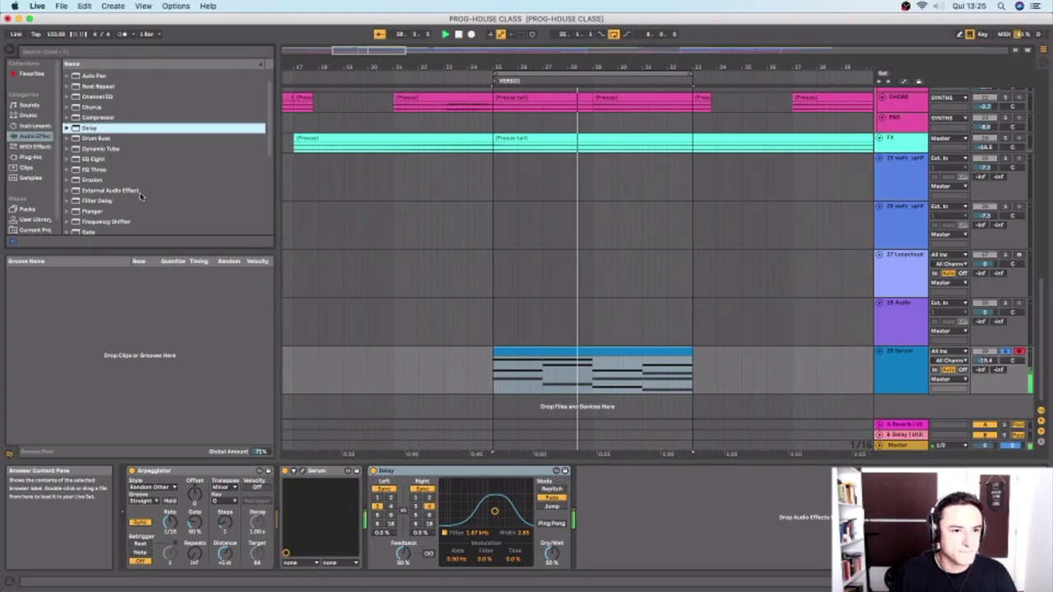
pyautogui.scroll(3, 142, 197)
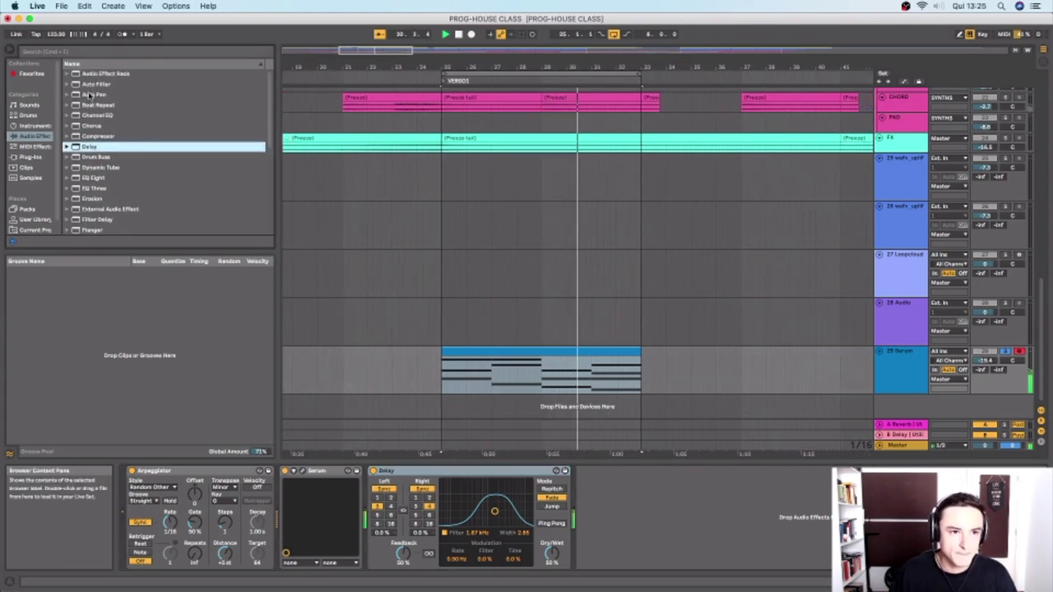
pyautogui.click(87, 93)
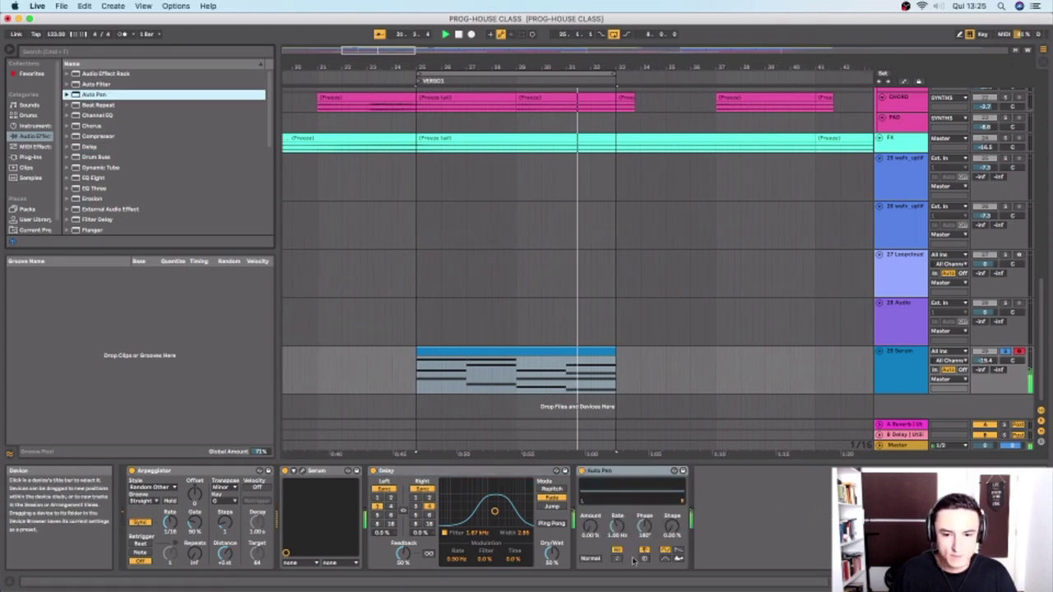
pyautogui.moveTo(590, 527); pyautogui.dragTo(618, 526)
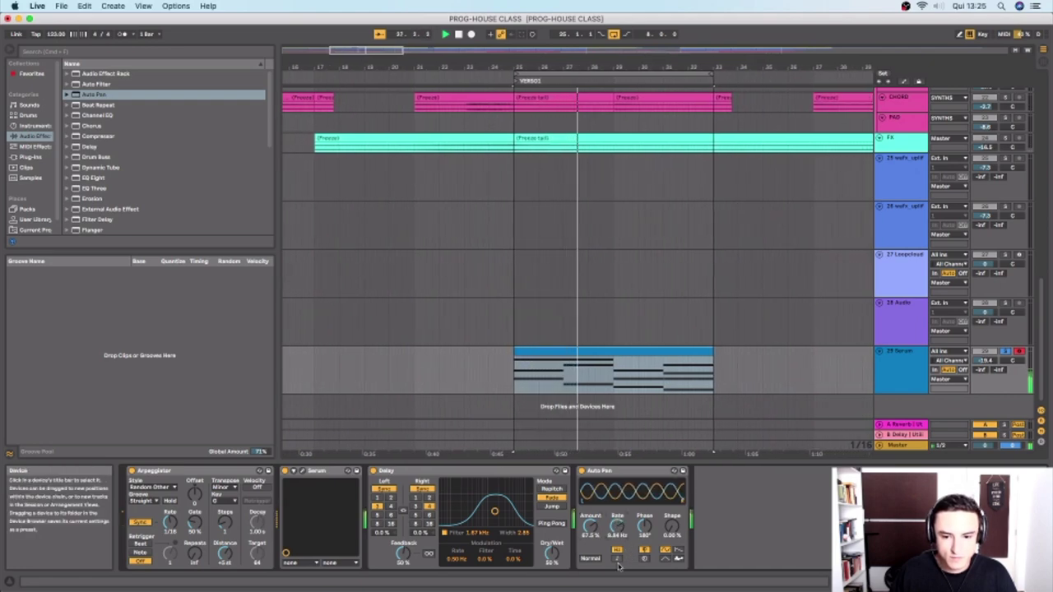
pyautogui.click(615, 549)
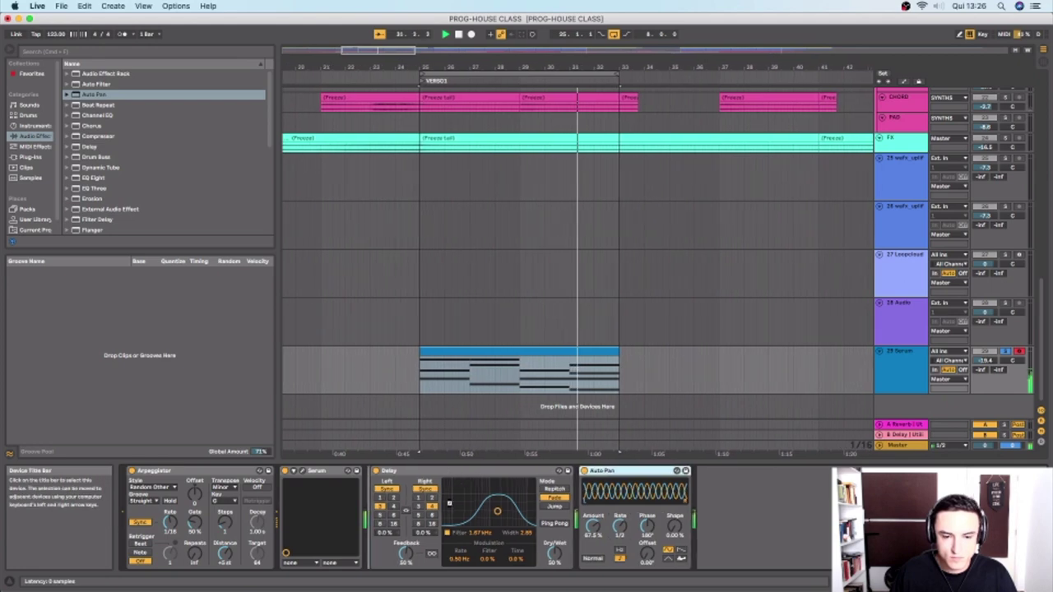
# Step: Place Auto Pan ahead of the Delay, and set the Delay's filter to 1.16 kHz with a width of 3.74
pyautogui.moveTo(449, 502); pyautogui.dragTo(448, 501)
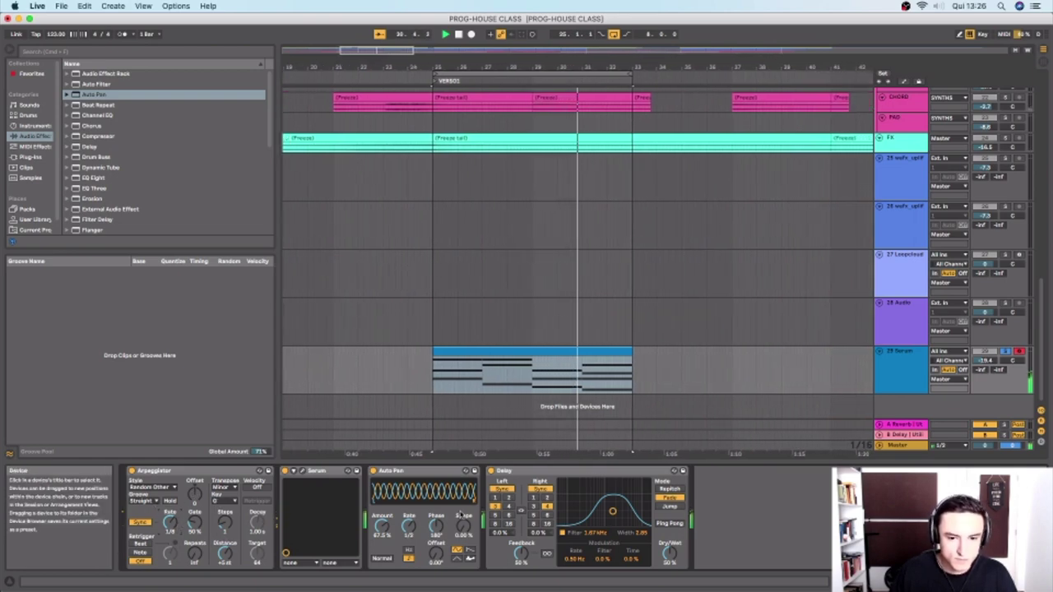
pyautogui.moveTo(612, 513); pyautogui.dragTo(606, 507)
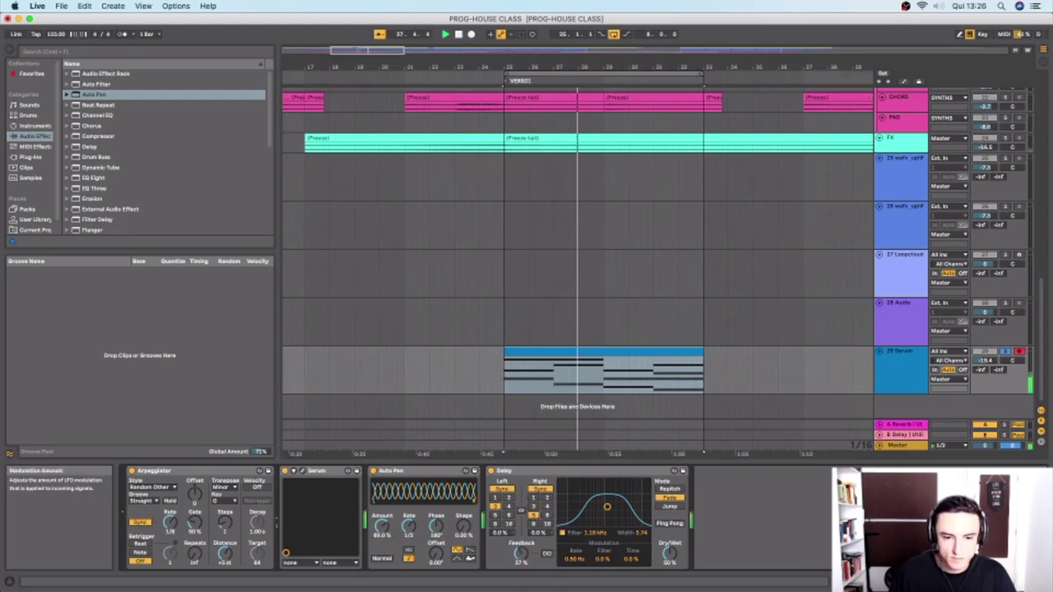
# Step: Compare the sound with Auto Pan bypassed and re-enabled during playback
pyautogui.click(377, 472)
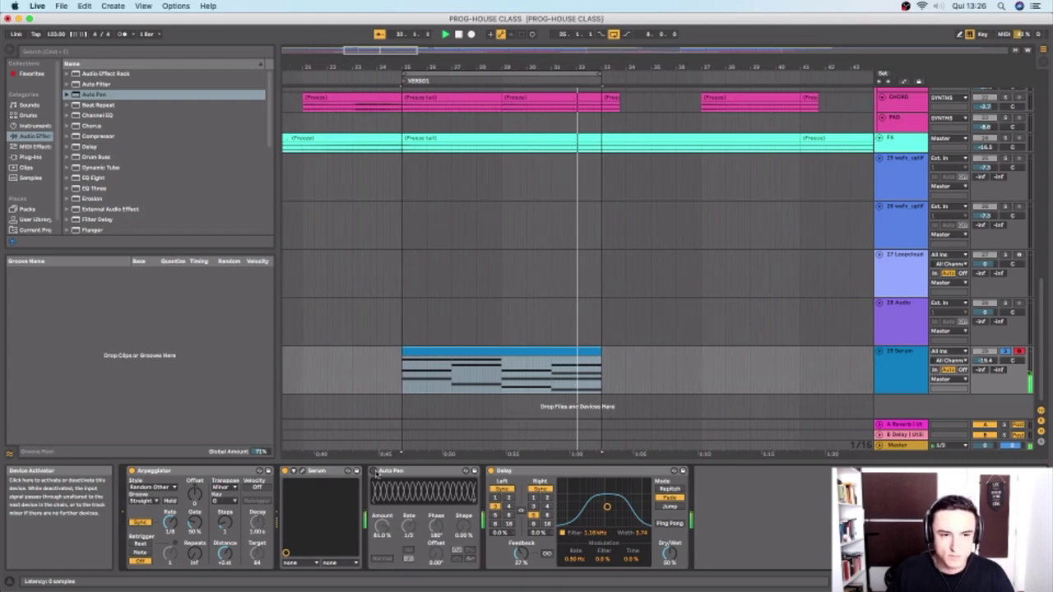
pyautogui.click(377, 473)
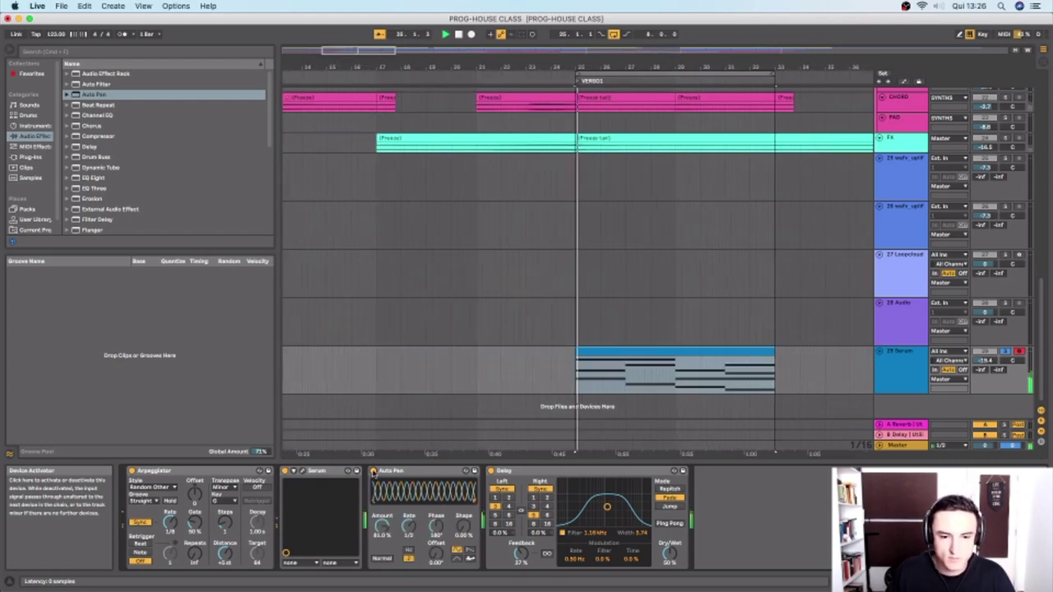
# Step: Open the Serum plug-in window and lower its filter cutoff, and set the Arpeggiator's Gate to 67%
pyautogui.click(301, 470)
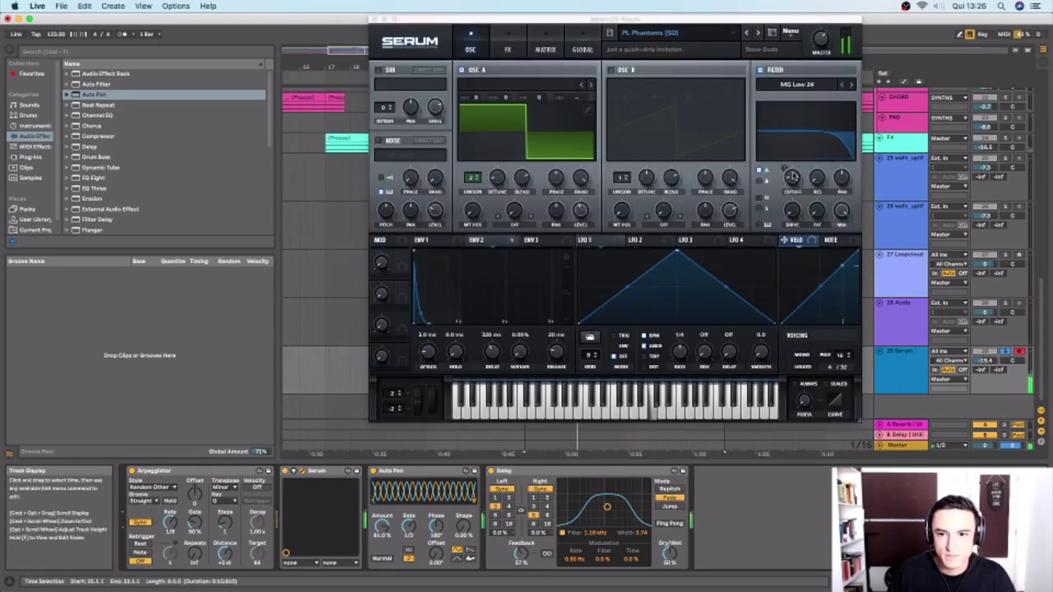
pyautogui.moveTo(792, 210); pyautogui.dragTo(792, 204)
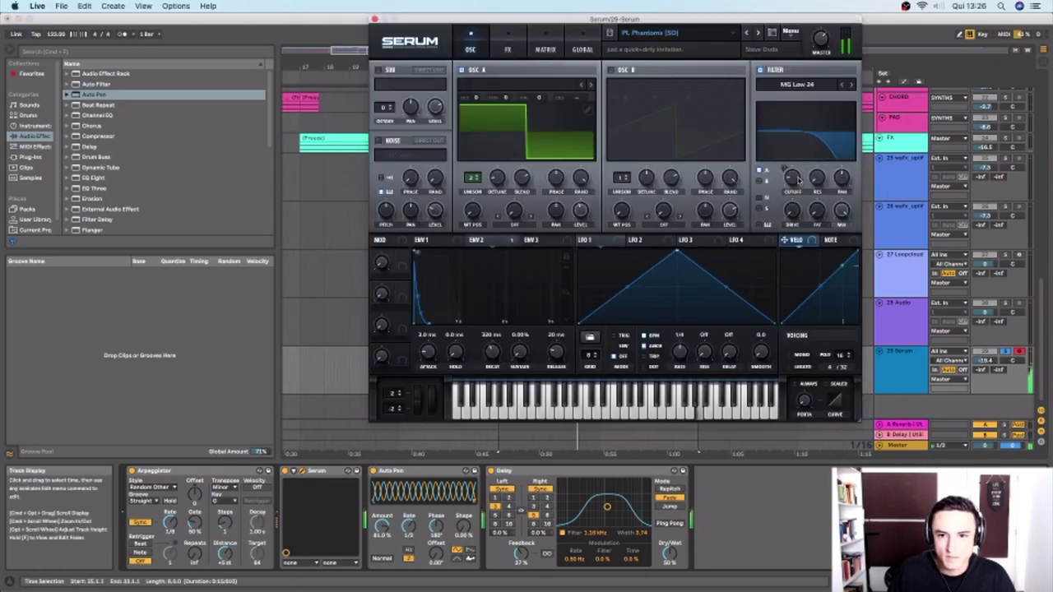
pyautogui.moveTo(475, 98); pyautogui.dragTo(477, 118)
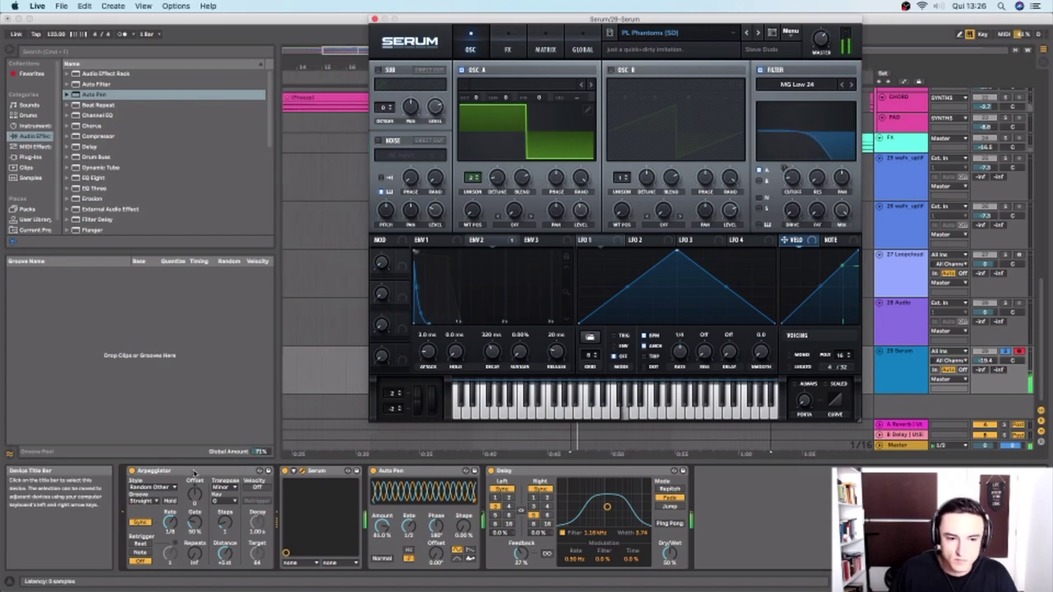
pyautogui.click(194, 472)
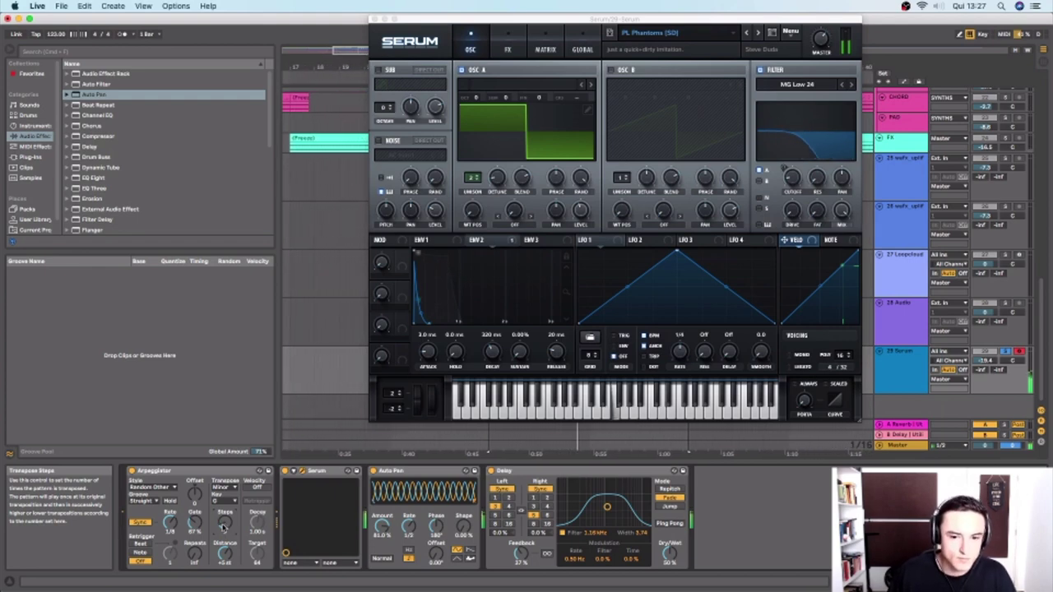
# Step: Set the attack of Serum's Env 2 to 31 ms, and raise Serum's master volume
pyautogui.click(427, 353)
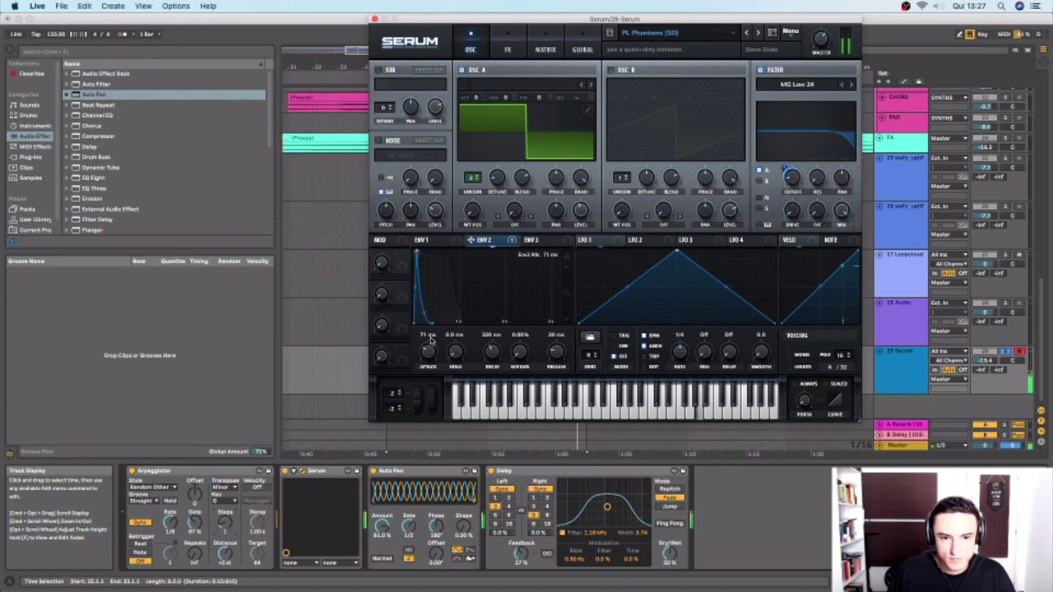
pyautogui.moveTo(431, 338); pyautogui.dragTo(431, 339)
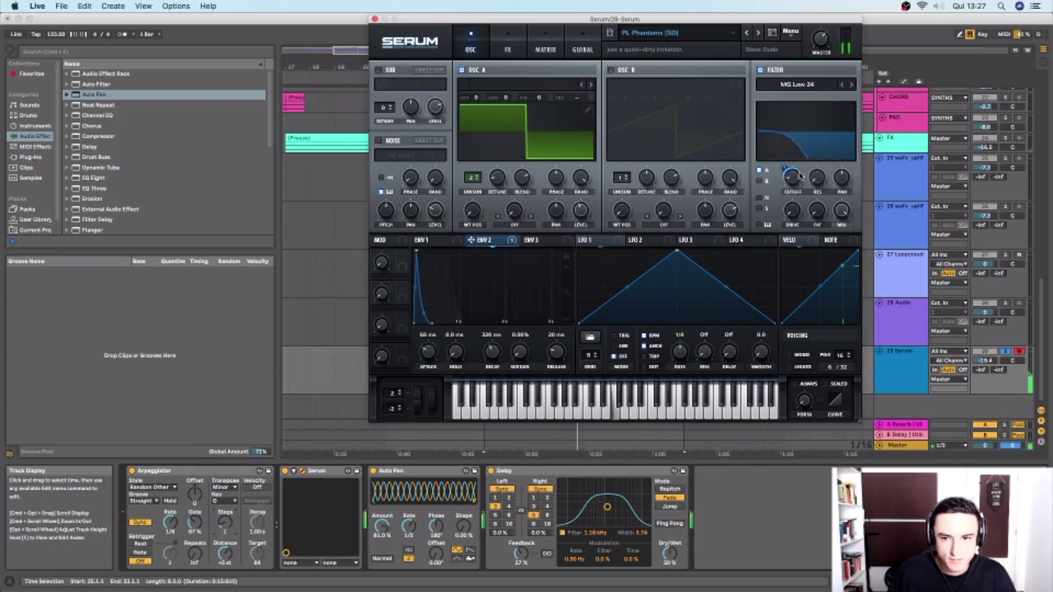
pyautogui.moveTo(790, 186)
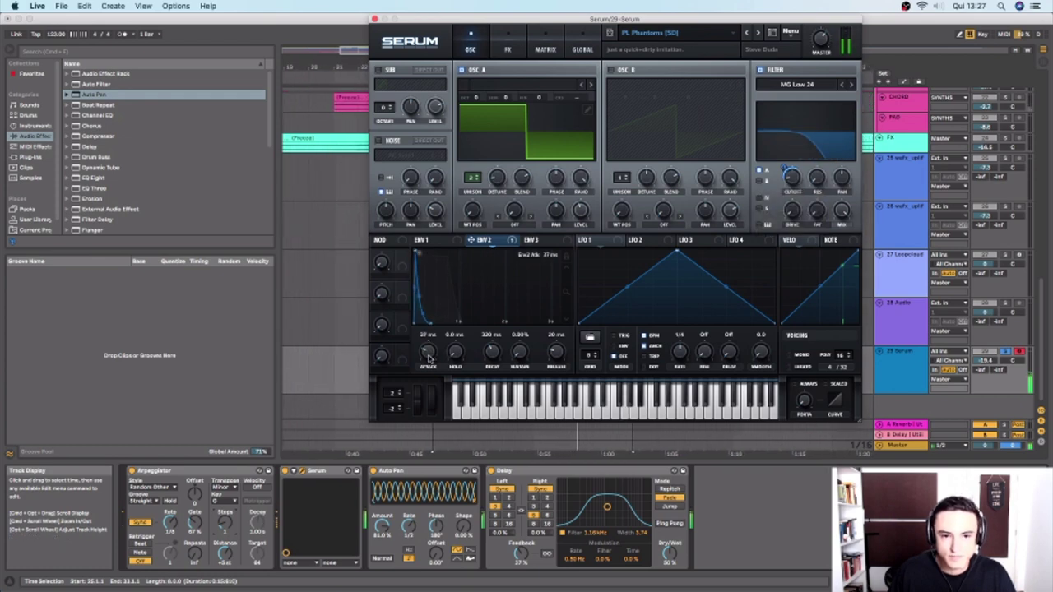
pyautogui.moveTo(428, 358); pyautogui.dragTo(427, 359)
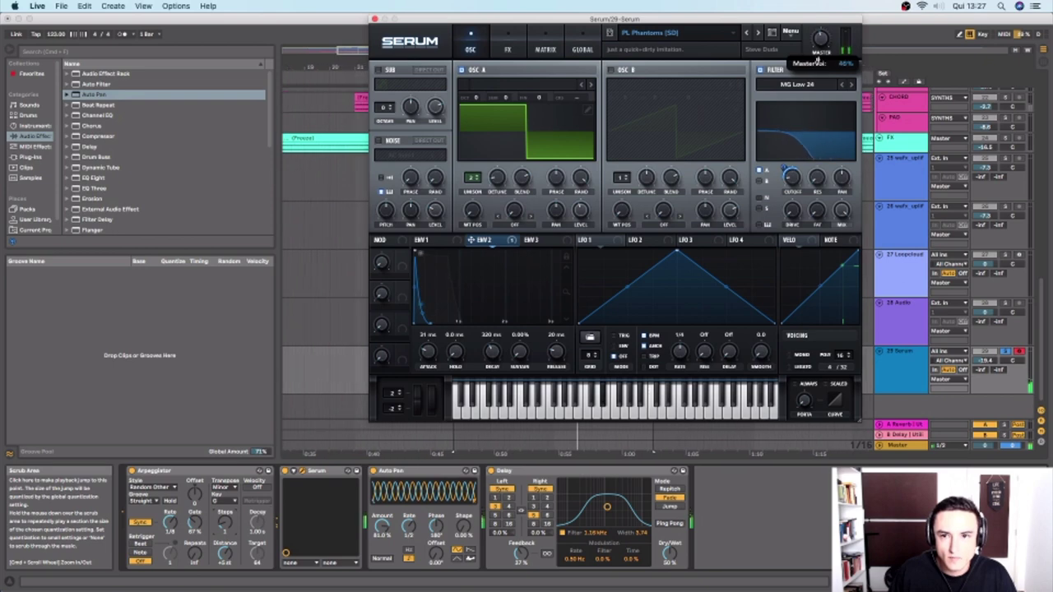
pyautogui.moveTo(817, 56); pyautogui.dragTo(820, 51)
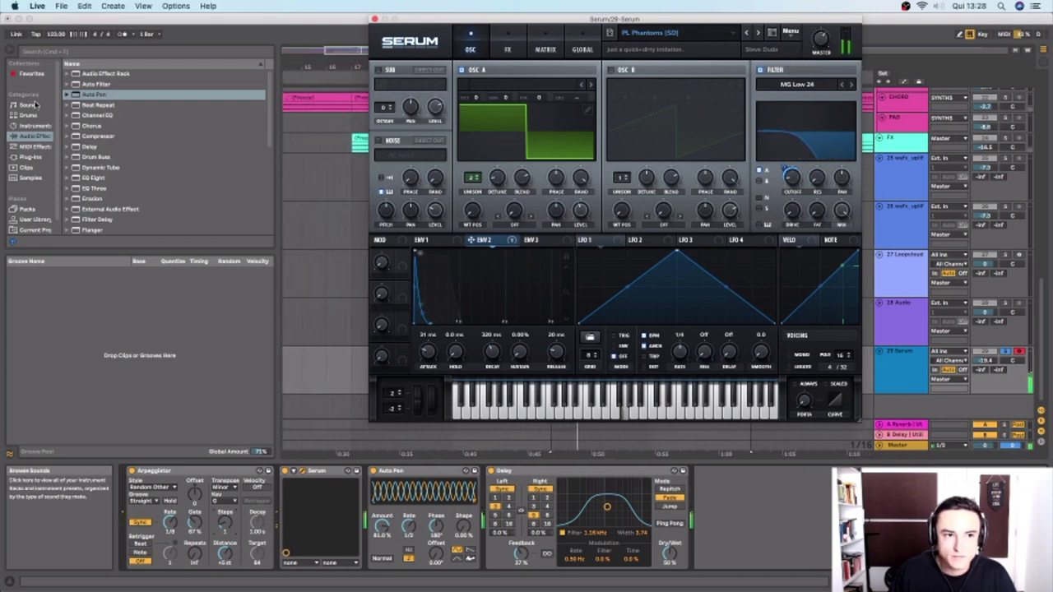
# Step: Set the mix of the Reverb in Serum's effects to 50% while the clip plays
pyautogui.click(508, 46)
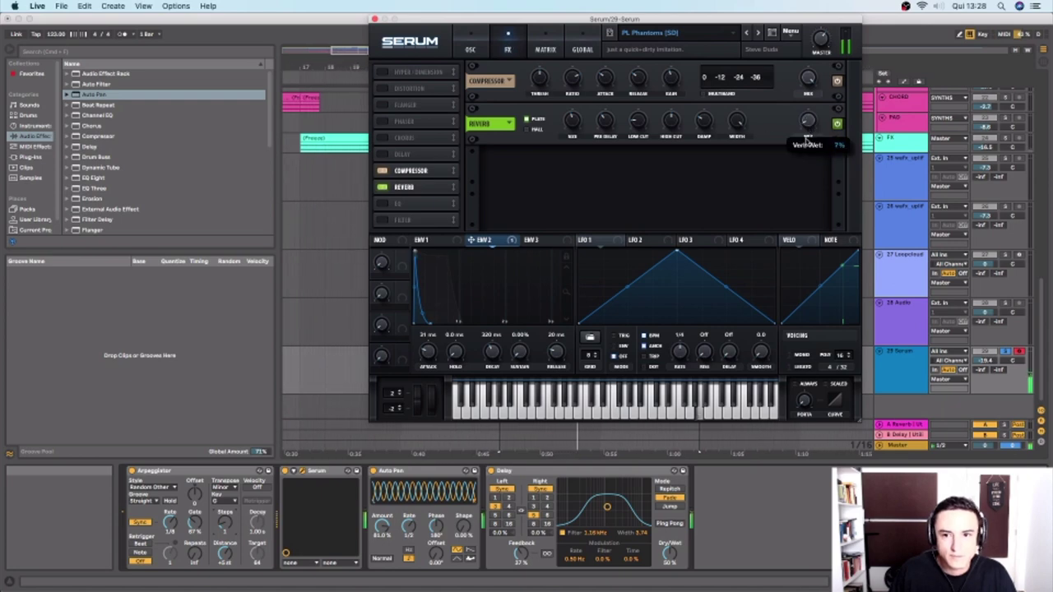
pyautogui.moveTo(806, 143); pyautogui.dragTo(784, 74)
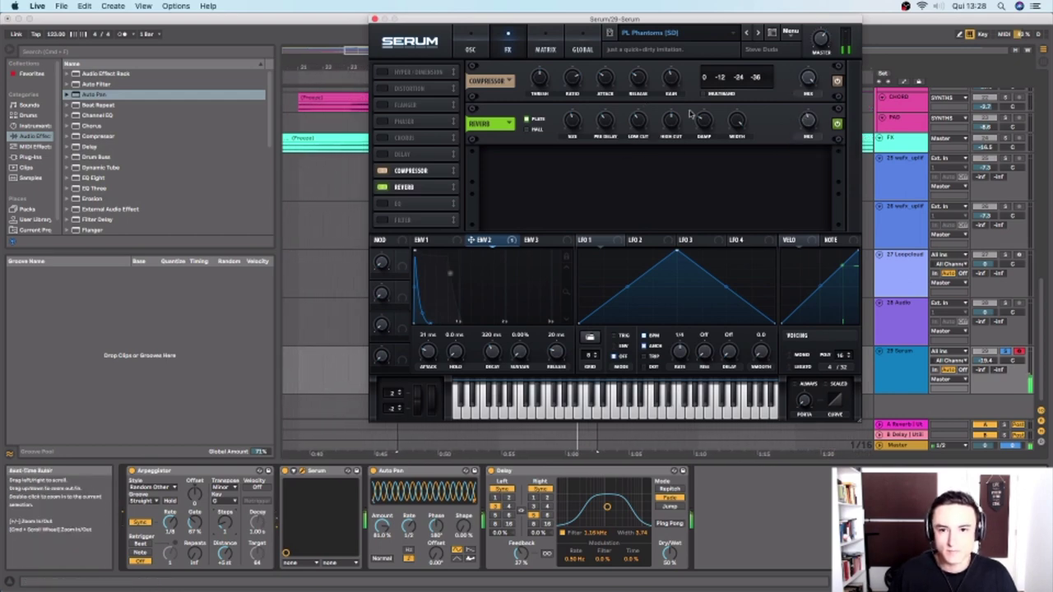
pyautogui.moveTo(715, 64); pyautogui.dragTo(714, 67)
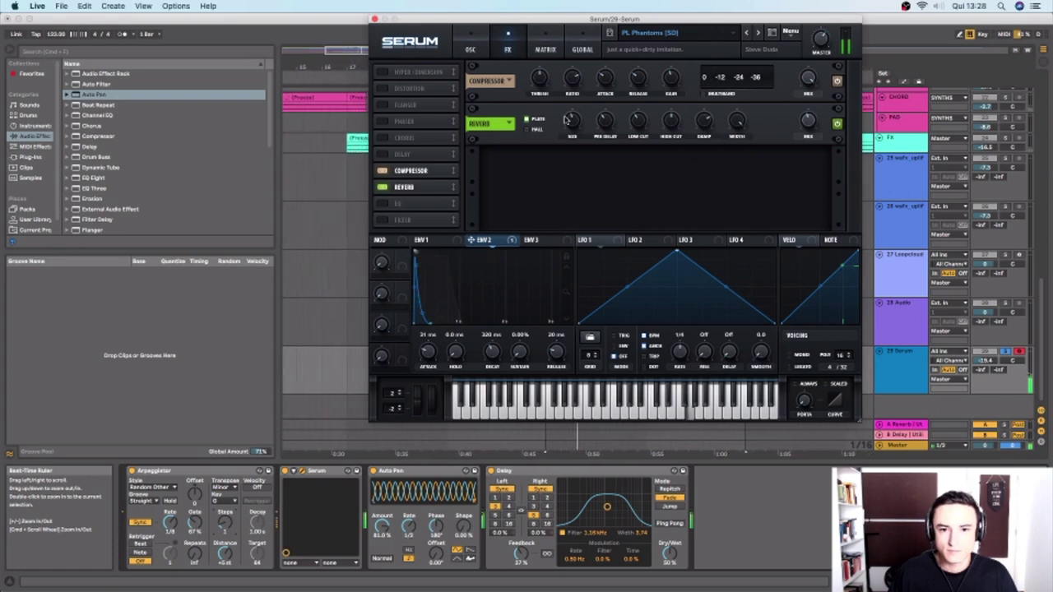
pyautogui.moveTo(807, 122); pyautogui.dragTo(811, 111)
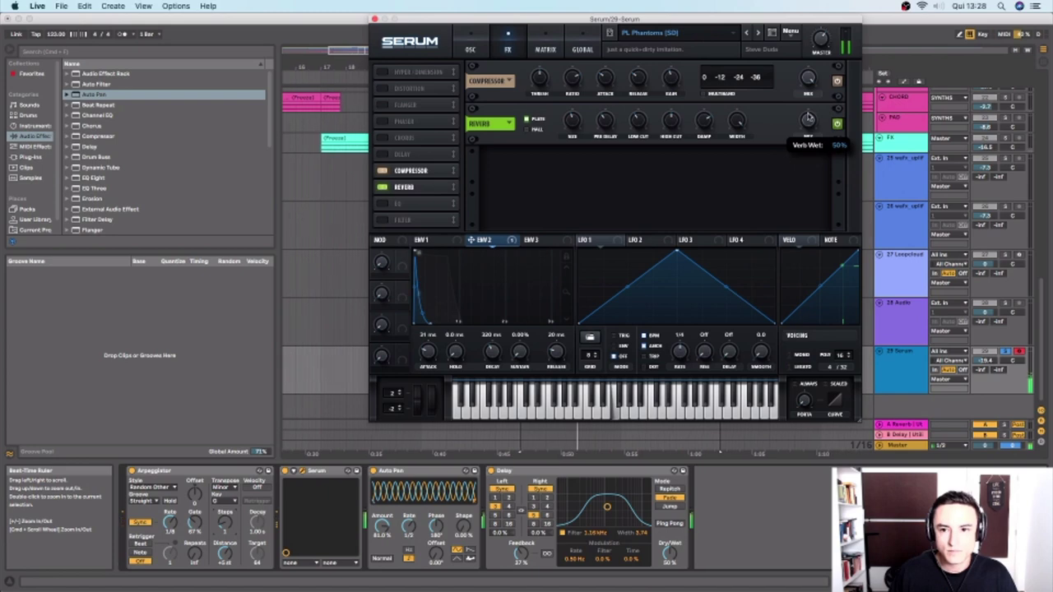
# Step: Adjust the high cut of Serum's Reverb, close the plug-in window, and add a Chorus after the Delay on the Serum track
pyautogui.moveTo(664, 126); pyautogui.dragTo(656, 145)
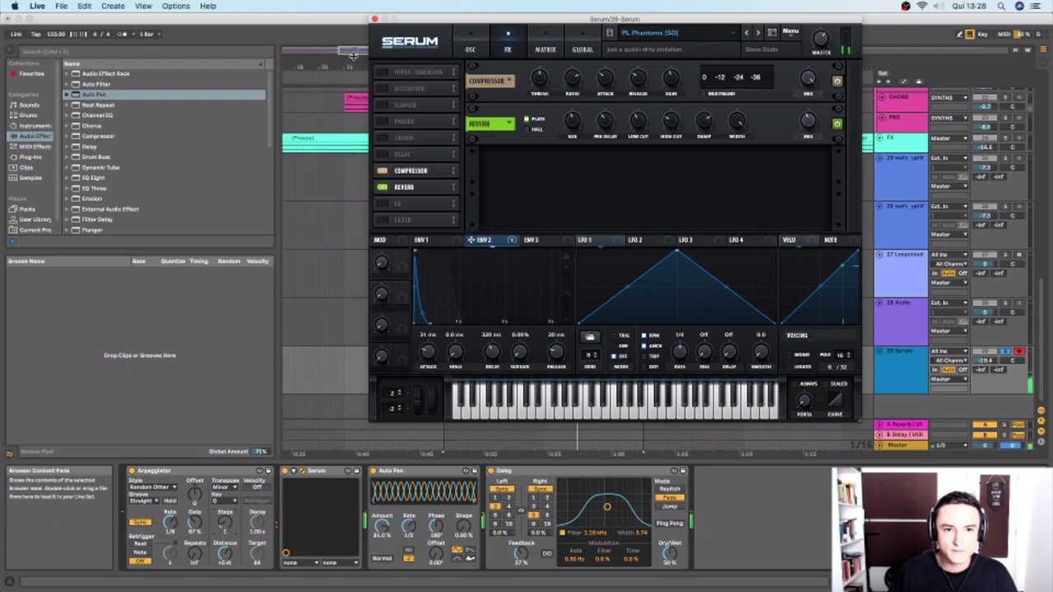
pyautogui.click(374, 18)
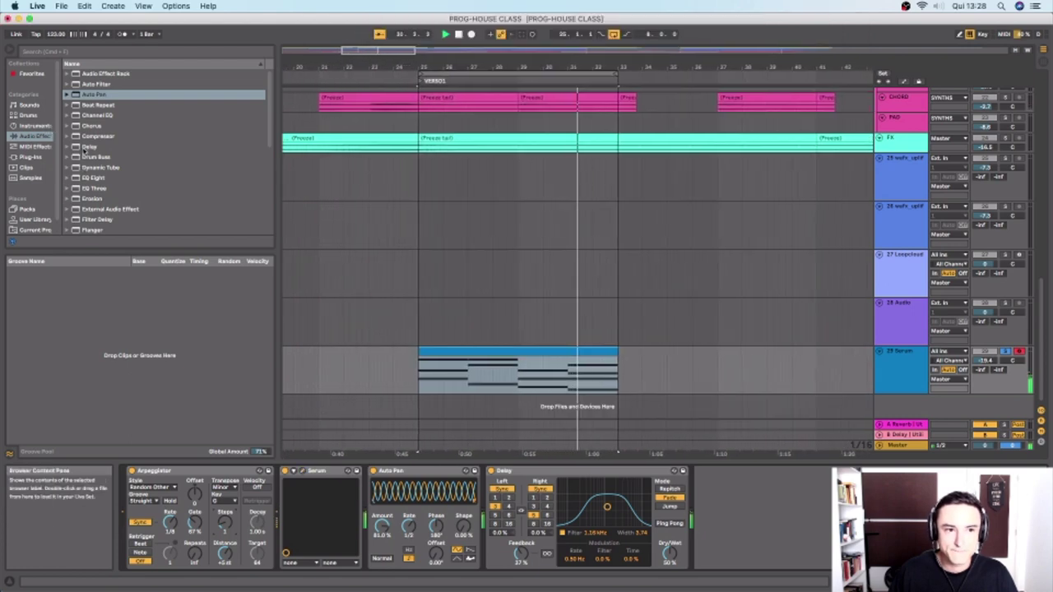
pyautogui.click(87, 126)
pyautogui.doubleClick(87, 126)
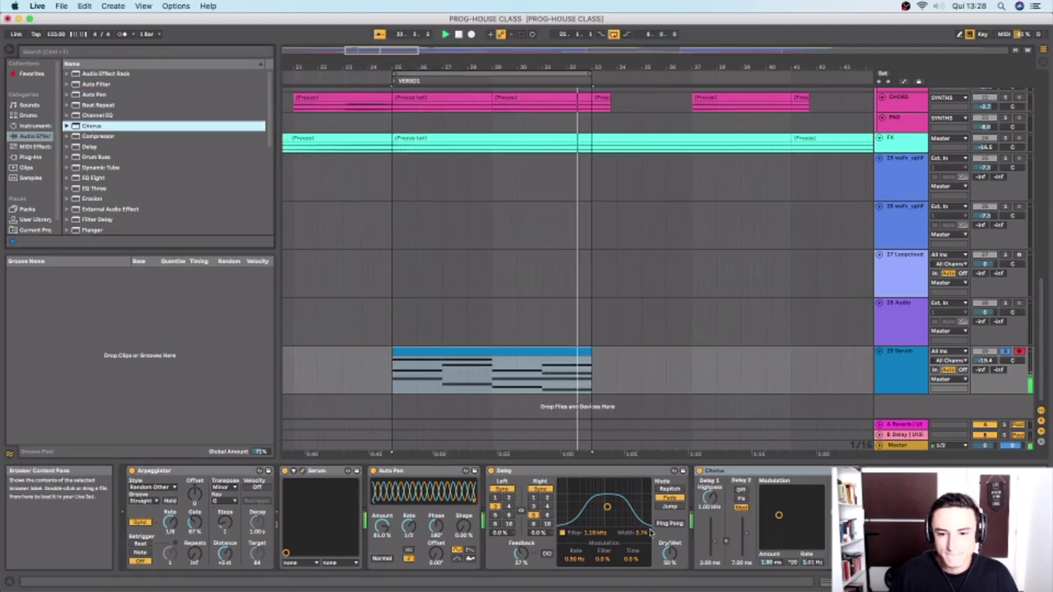
# Step: Lower the Chorus modulation to an amount of 0.07 ms and a rate of 0.35 Hz, and select the Serum track's MIDI clip with playback stopped
pyautogui.moveTo(778, 516); pyautogui.dragTo(767, 539)
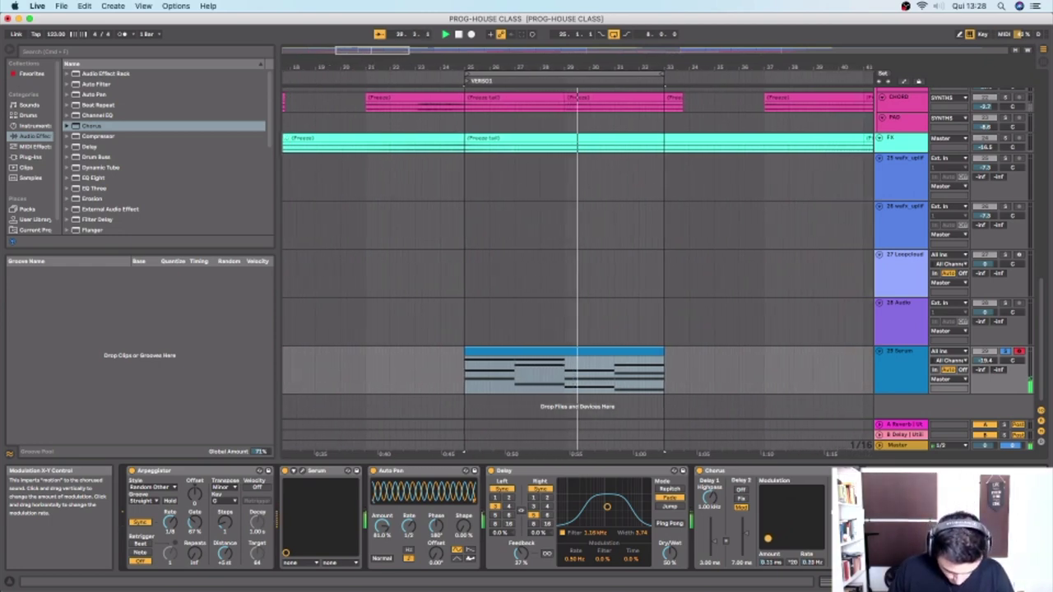
pyautogui.moveTo(768, 538); pyautogui.dragTo(764, 543)
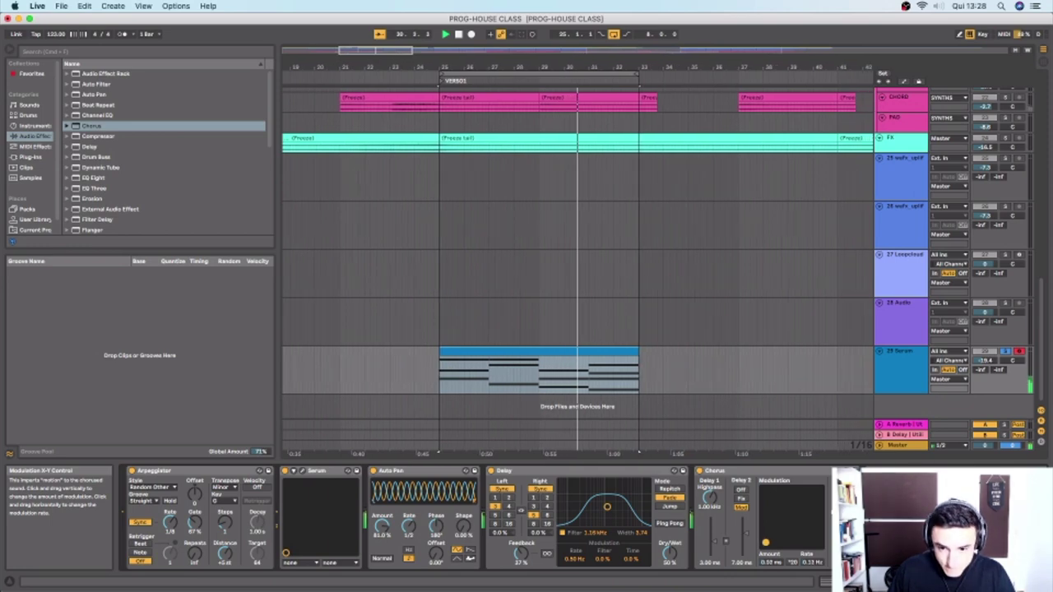
pyautogui.click(664, 353)
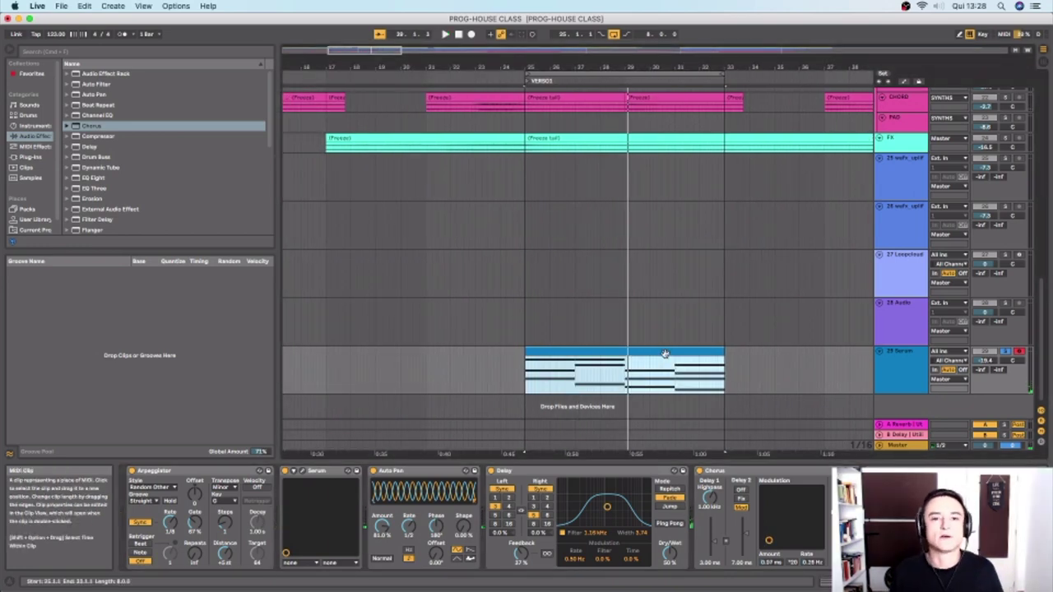